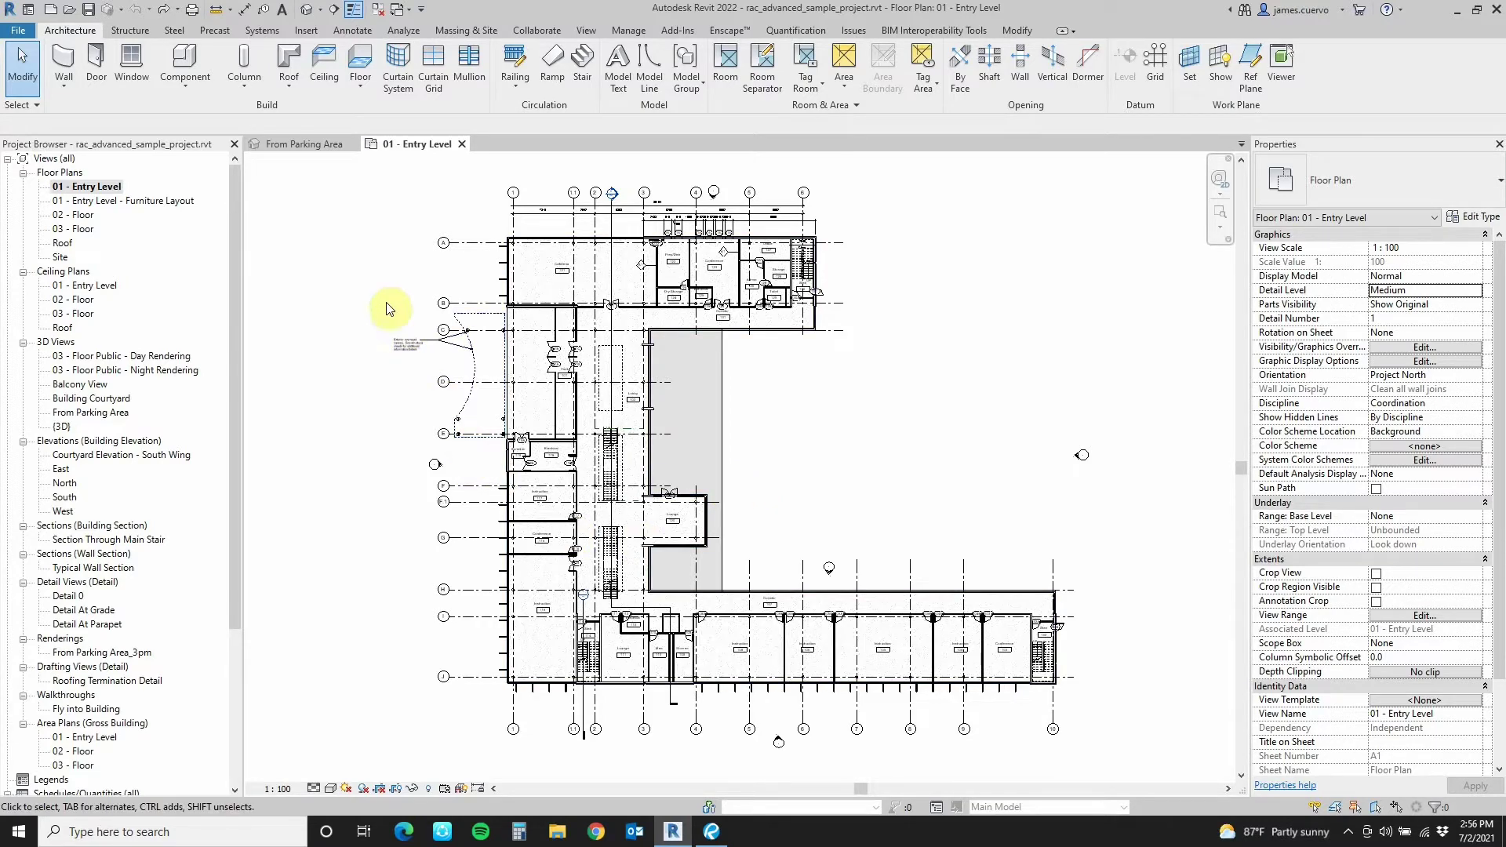
# Review the available printers in the print settings, then dismiss them.
pyautogui.click(201, 16)
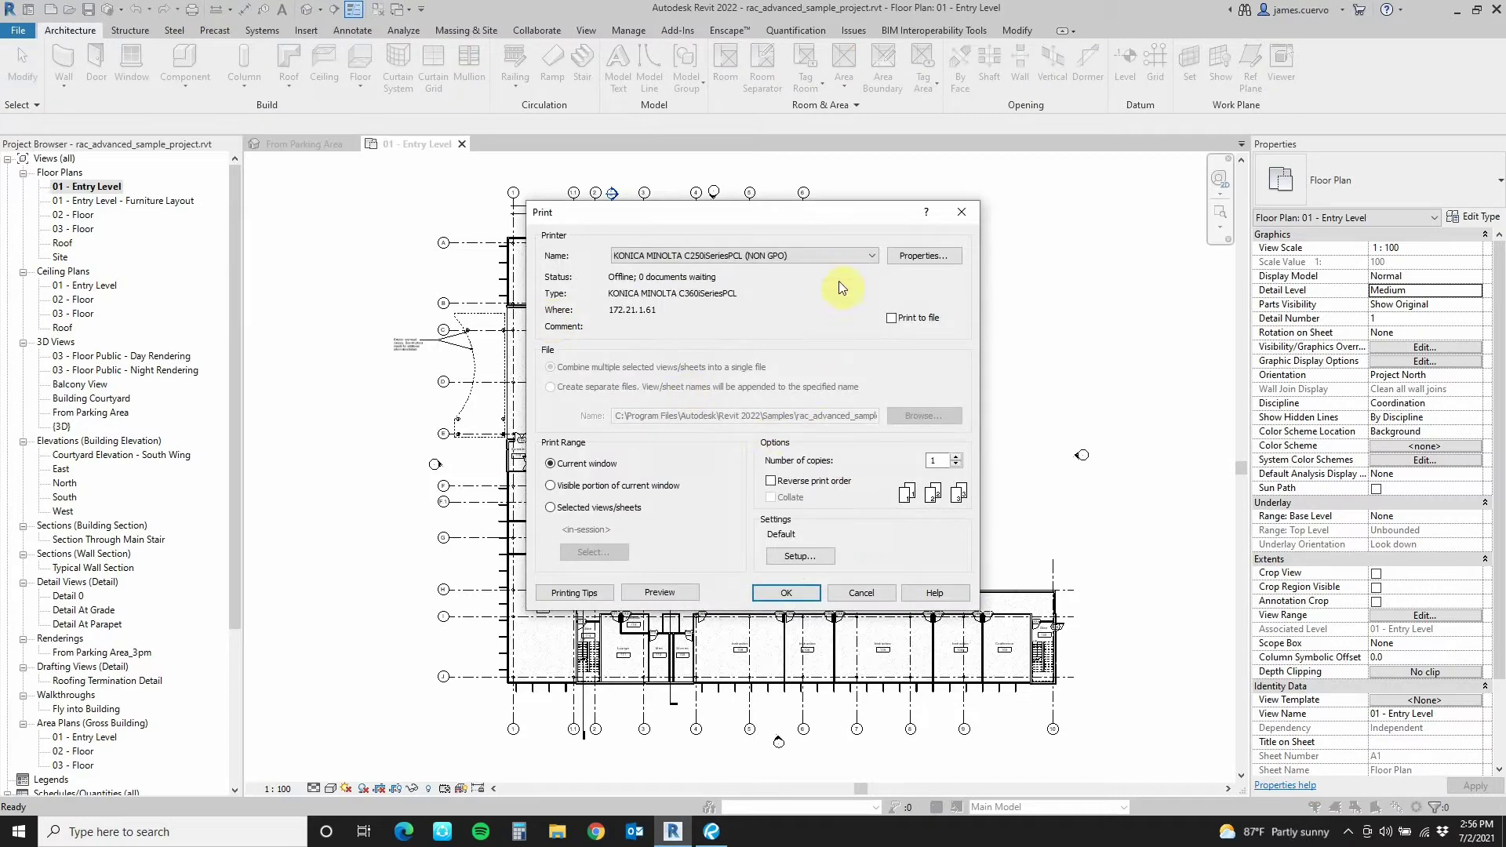
pyautogui.click(873, 256)
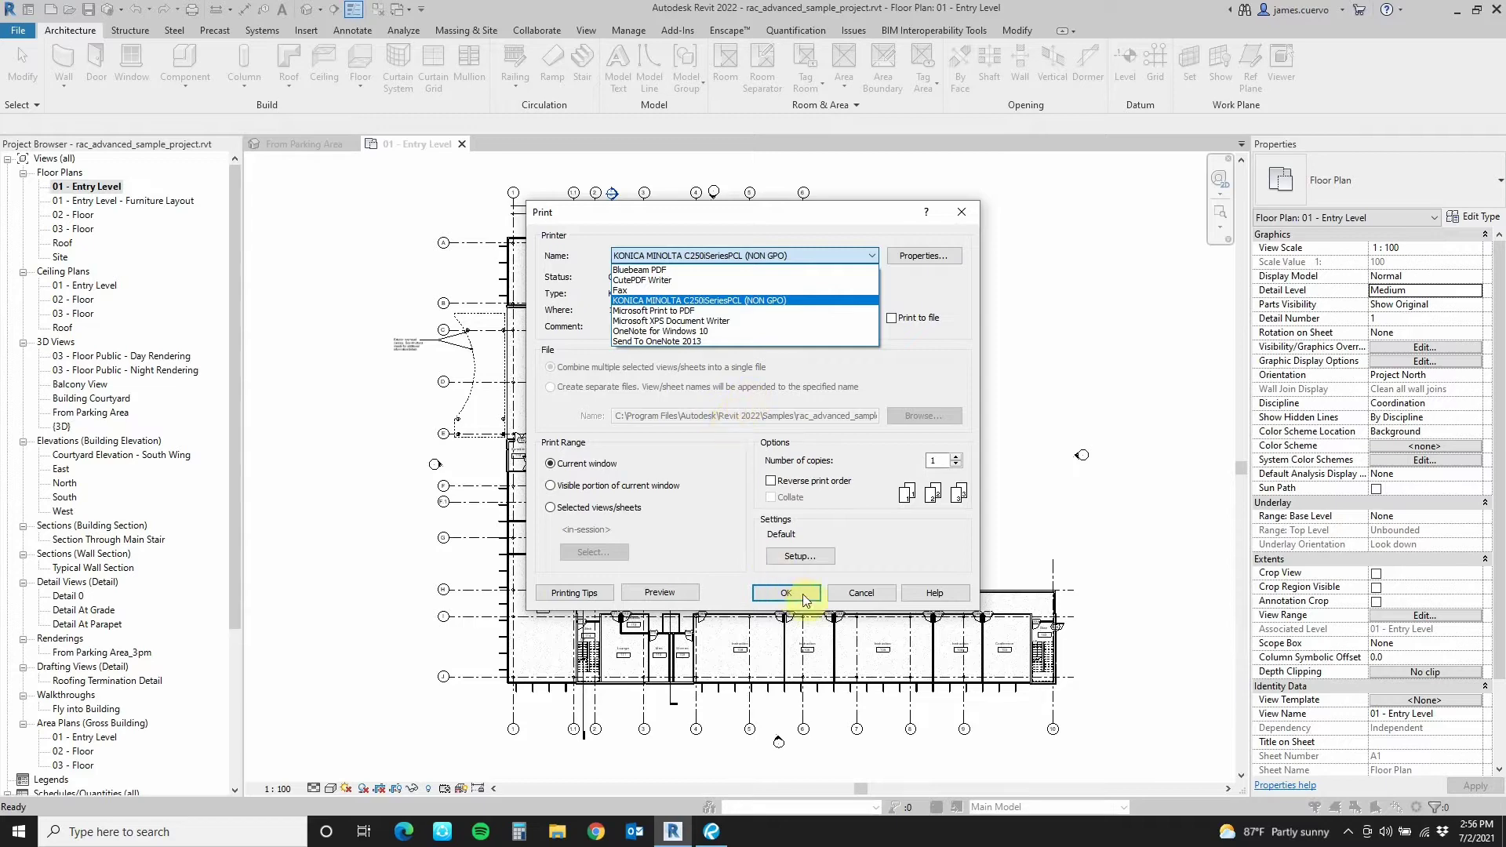
pyautogui.click(857, 597)
pyautogui.click(857, 598)
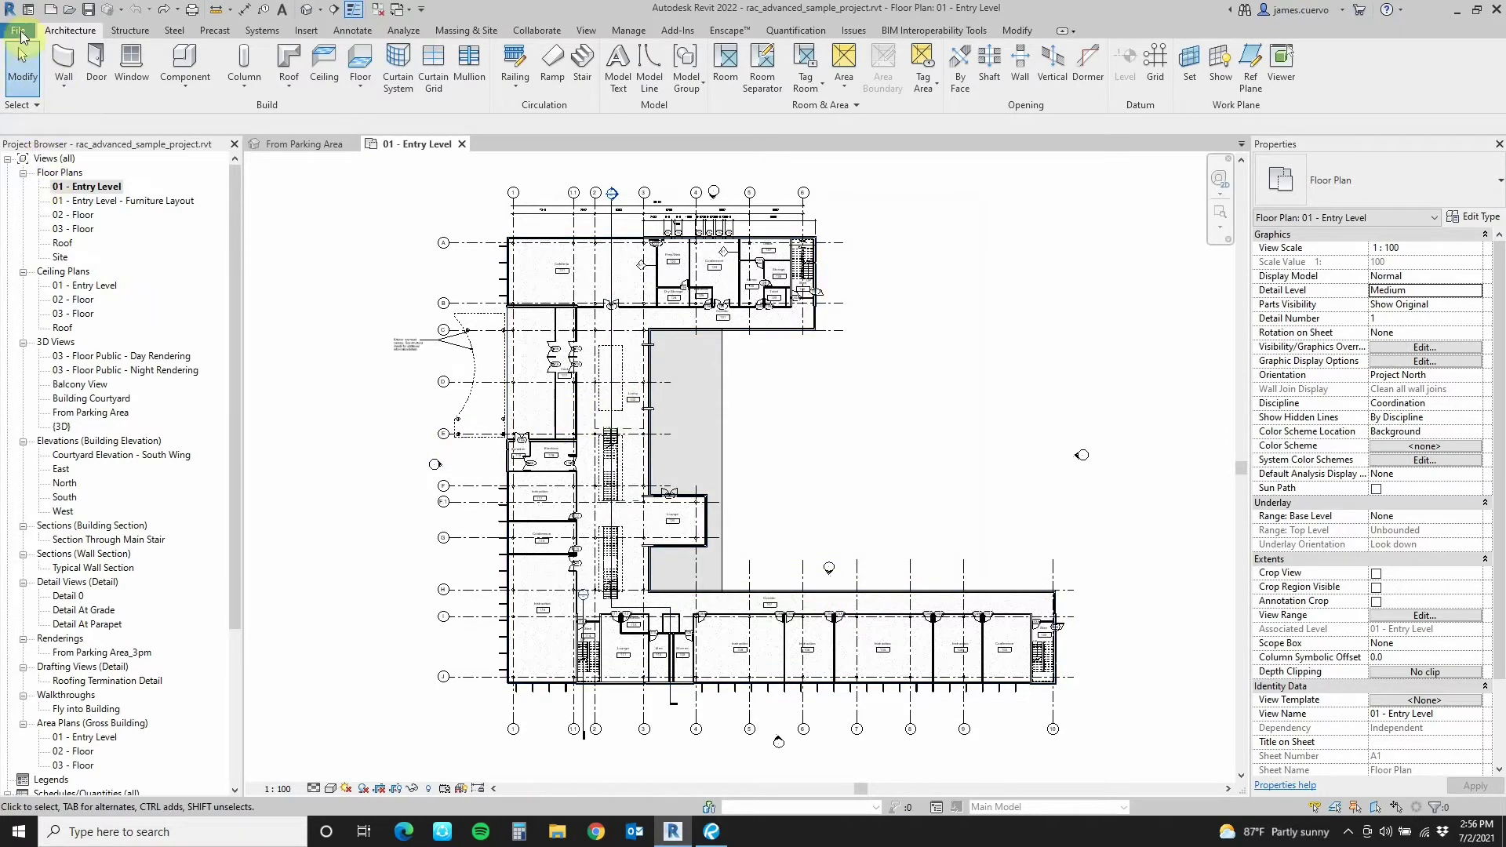
# Open the PDF Export dialog from File > Export and move it off the plan.
pyautogui.click(18, 31)
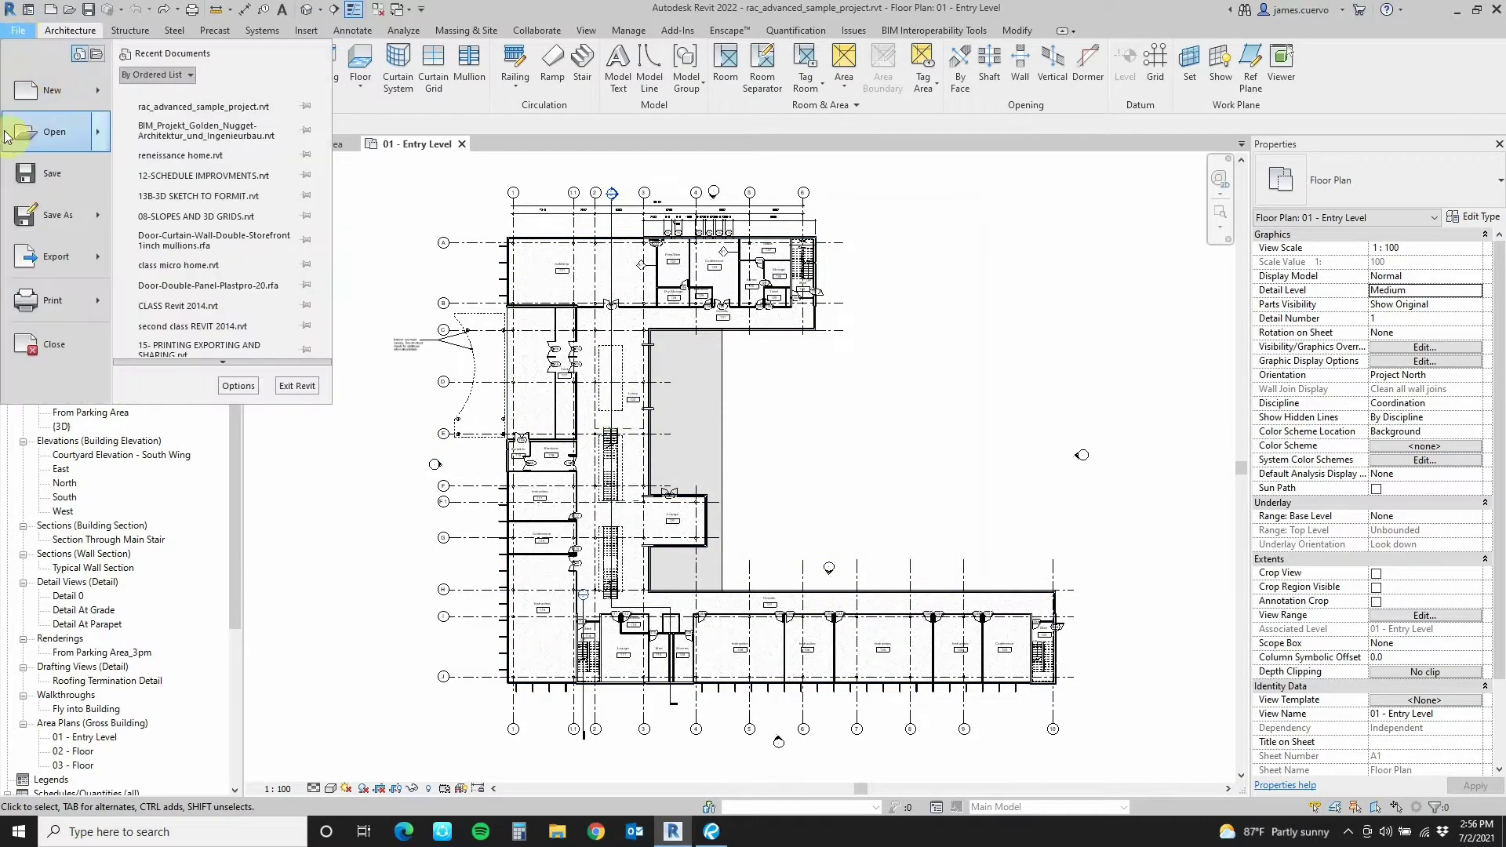
pyautogui.moveTo(97, 256)
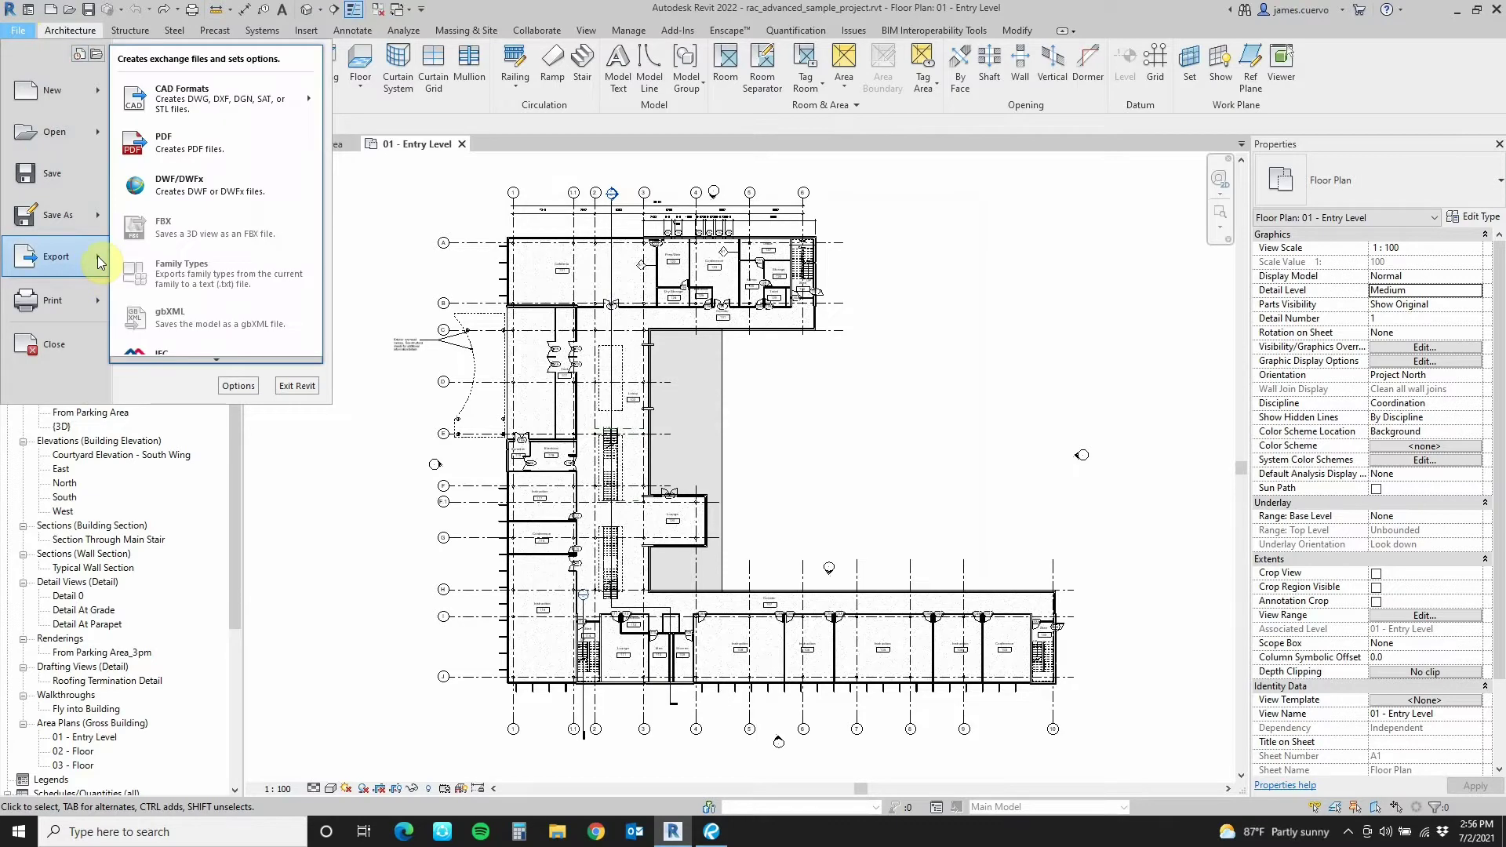
pyautogui.click(187, 153)
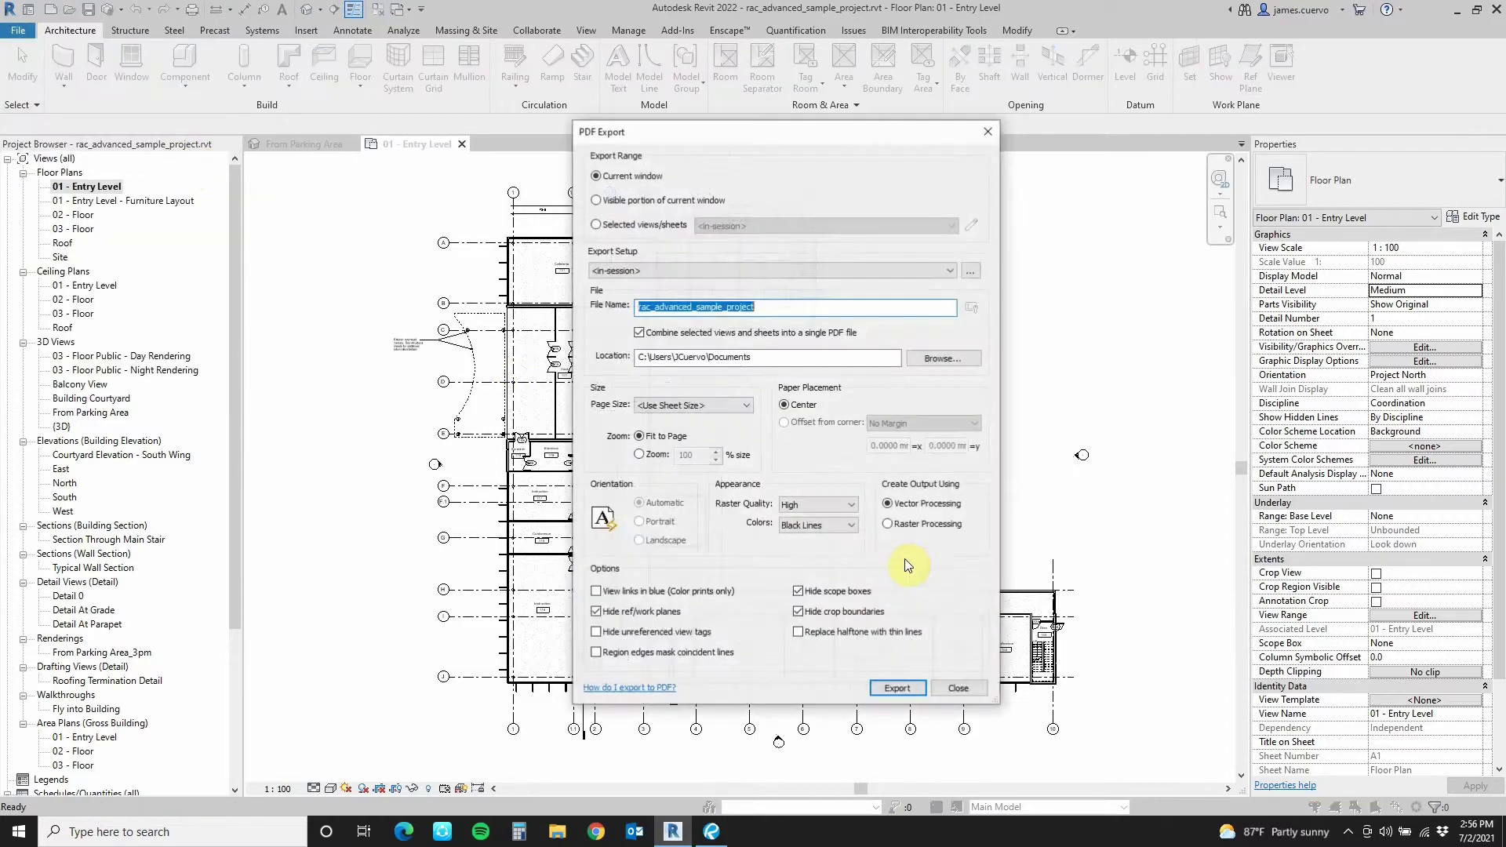
pyautogui.moveTo(755, 134); pyautogui.dragTo(710, 164)
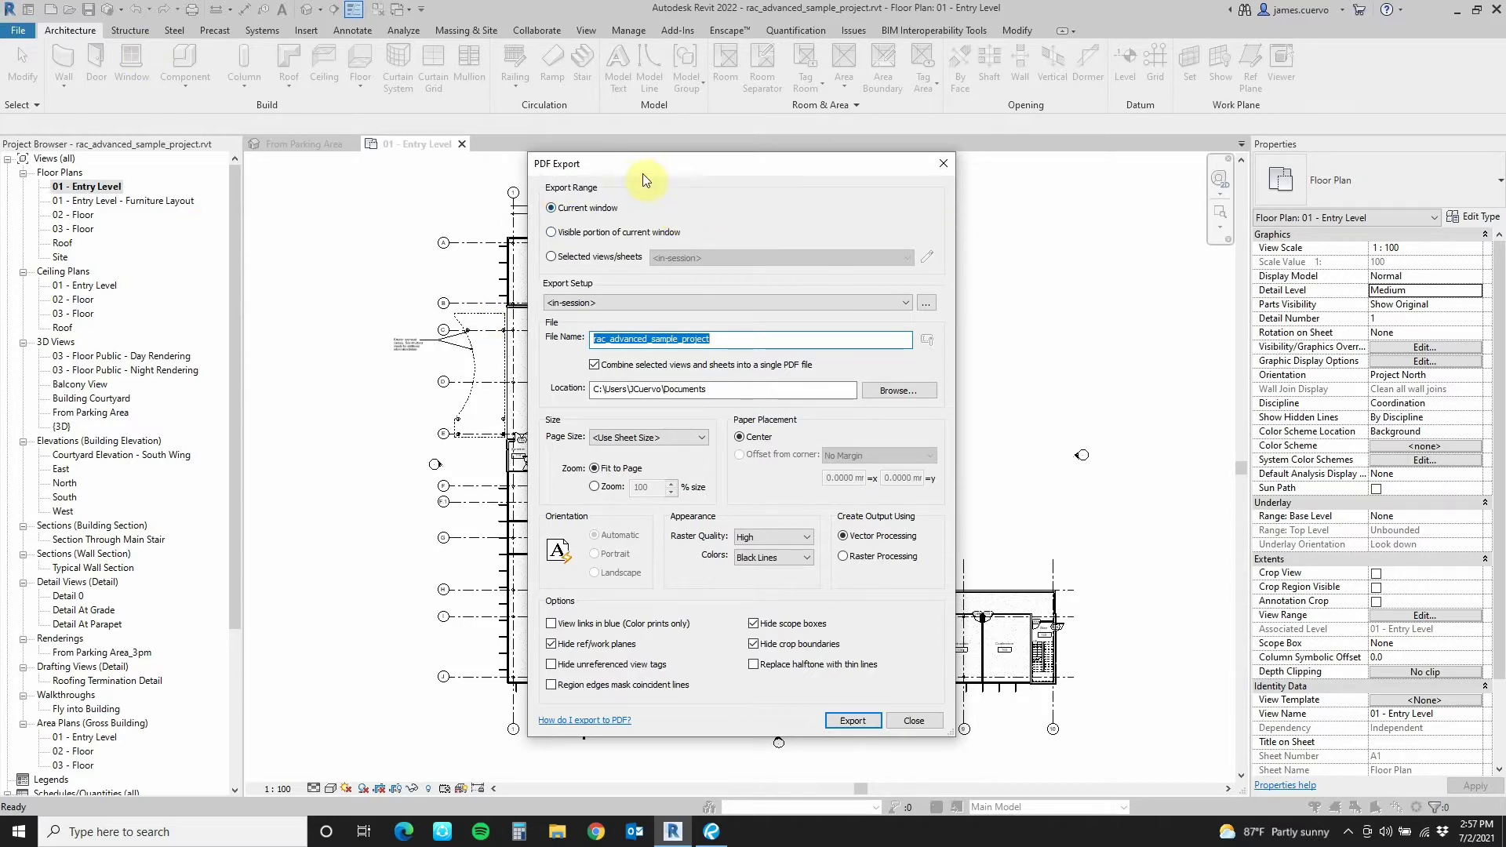
pyautogui.moveTo(638, 175); pyautogui.dragTo(756, 163)
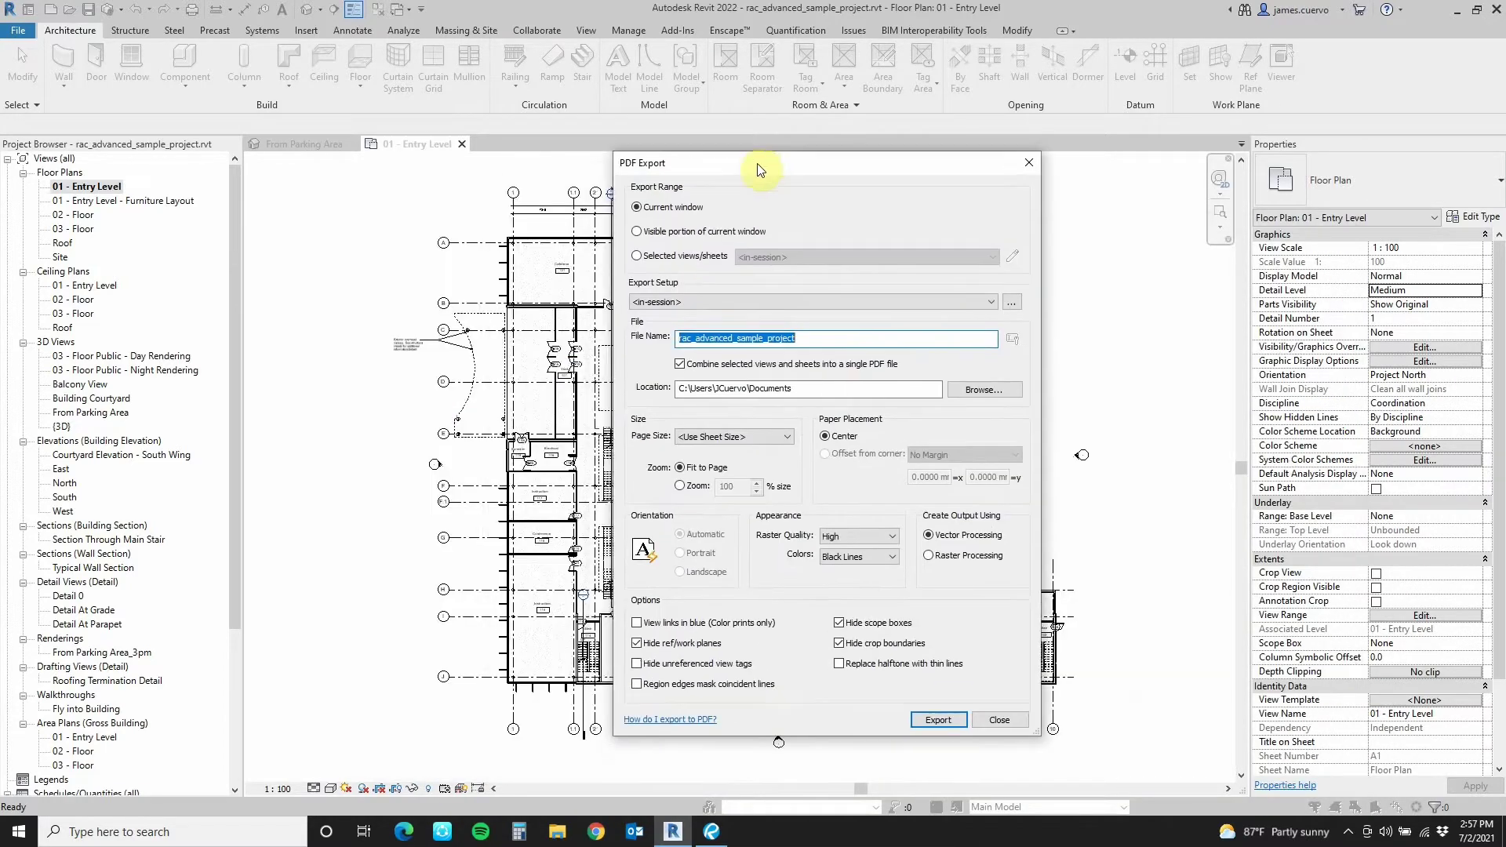
# Close PDF Export and zoom the plan onto the Conference and Office rooms.
pyautogui.click(990, 718)
pyautogui.scroll(4, 632, 329)
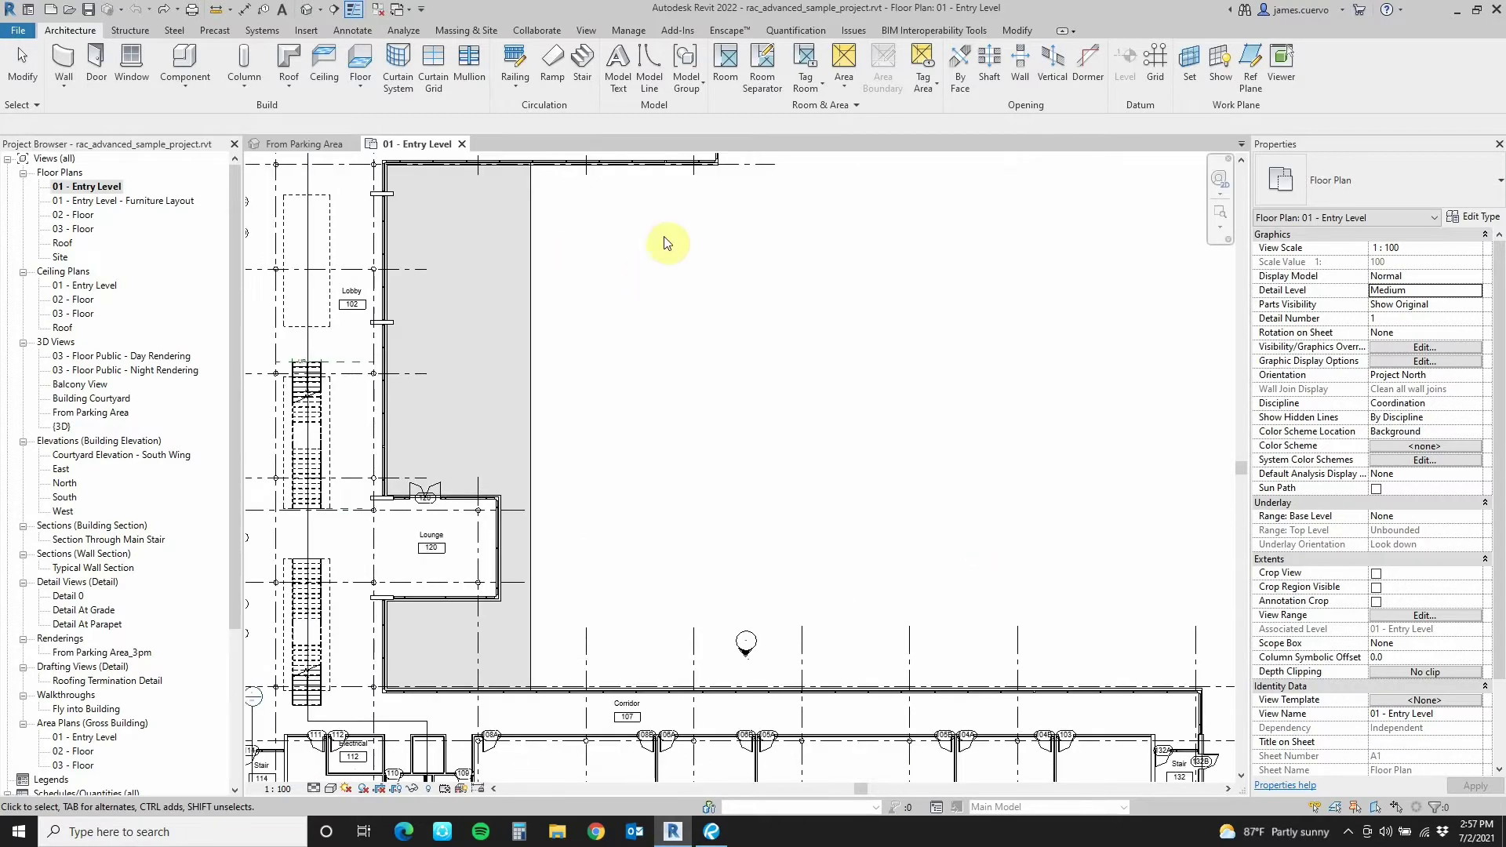
pyautogui.moveTo(632, 222); pyautogui.dragTo(531, 625, button='middle')
pyautogui.scroll(2, 562, 429)
pyautogui.moveTo(561, 429); pyautogui.dragTo(631, 547, button='middle')
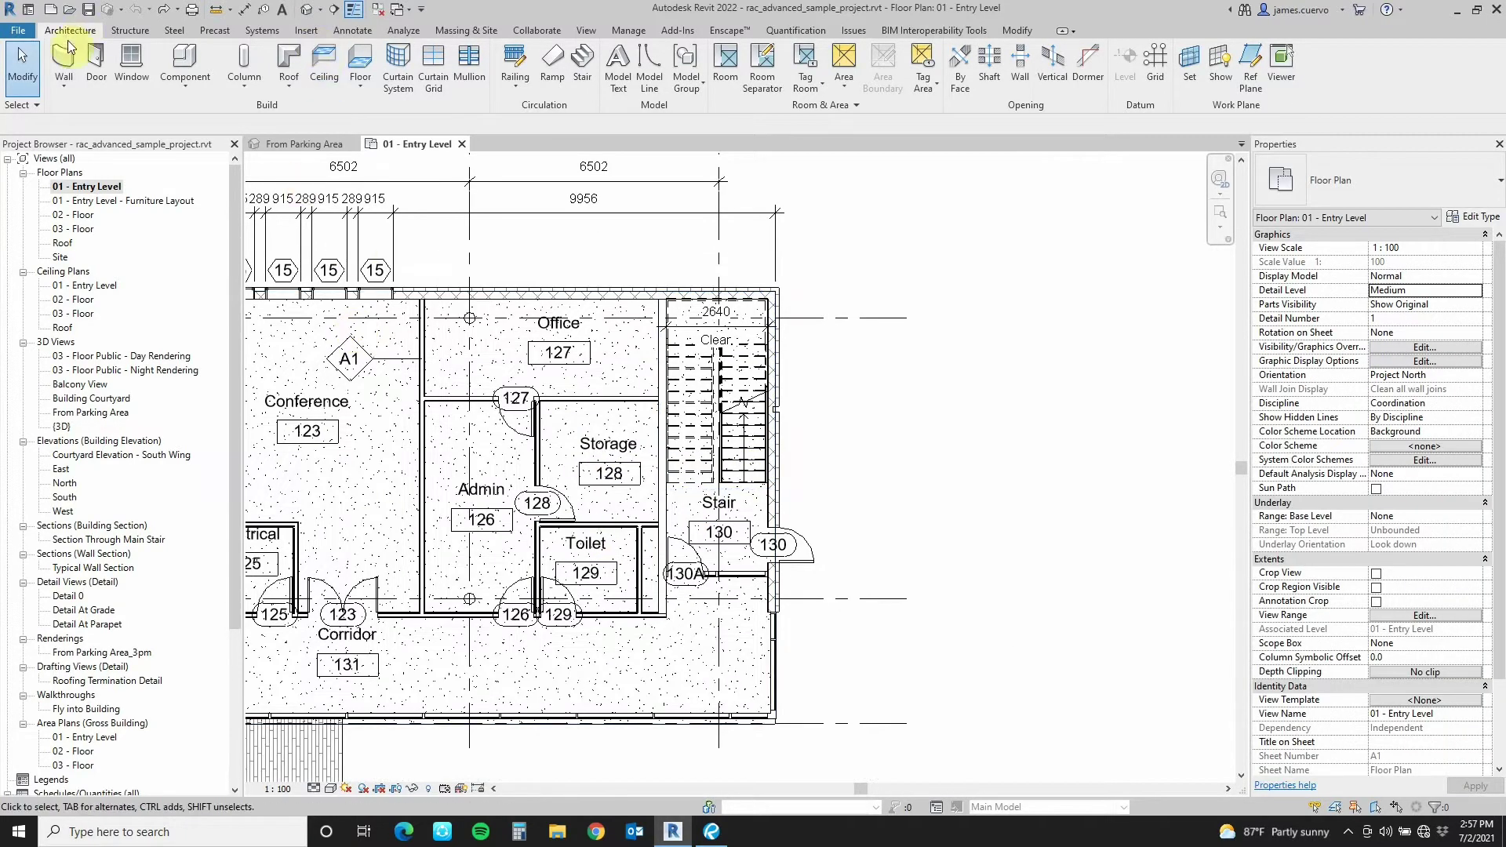
# Reopen PDF Export, choose Selected views/sheets, and bring up the view/sheet selection list.
pyautogui.click(17, 30)
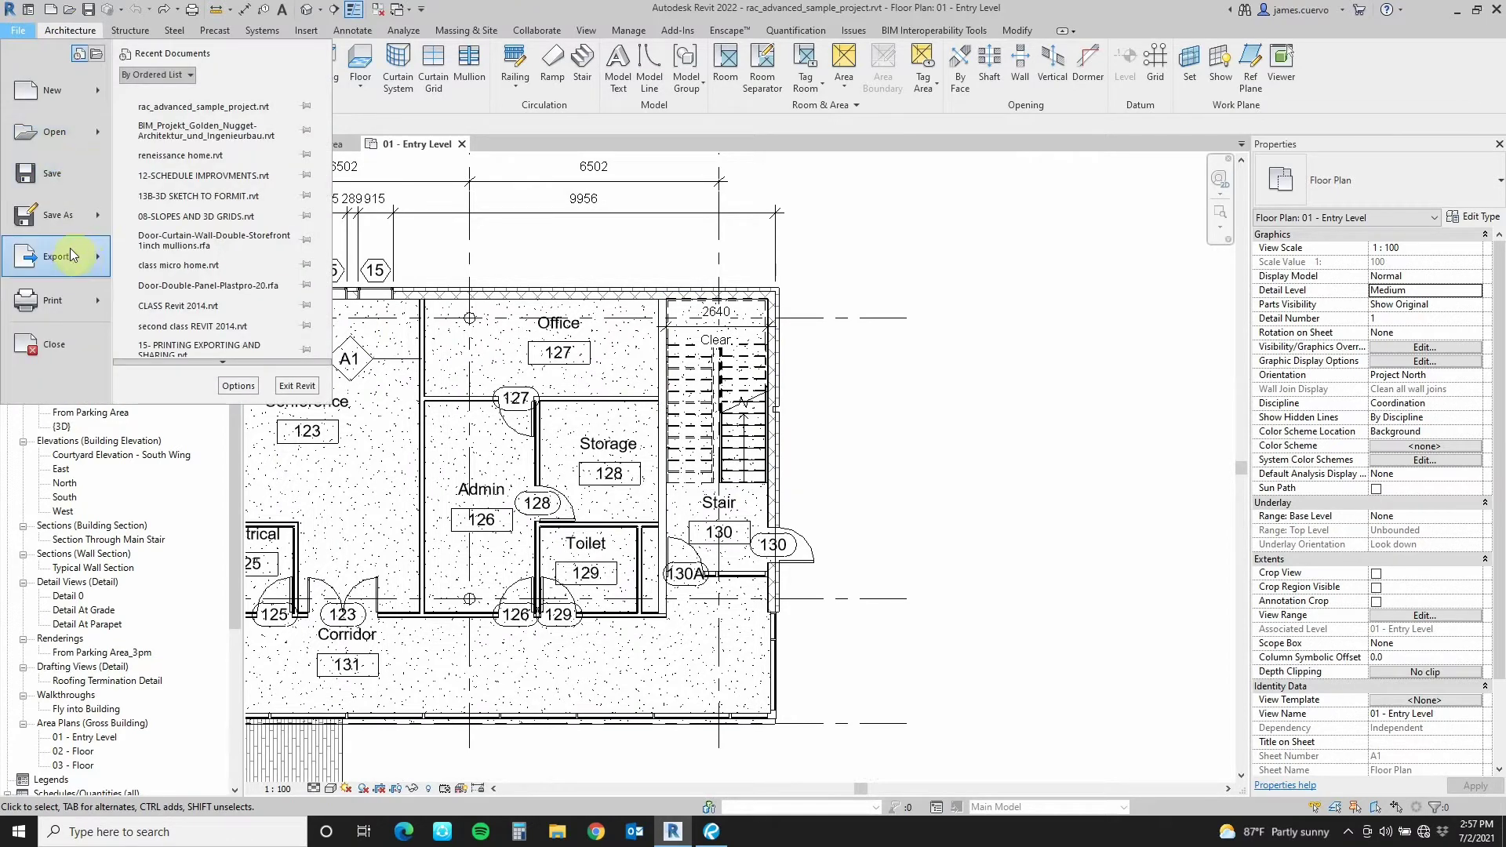
pyautogui.moveTo(98, 262)
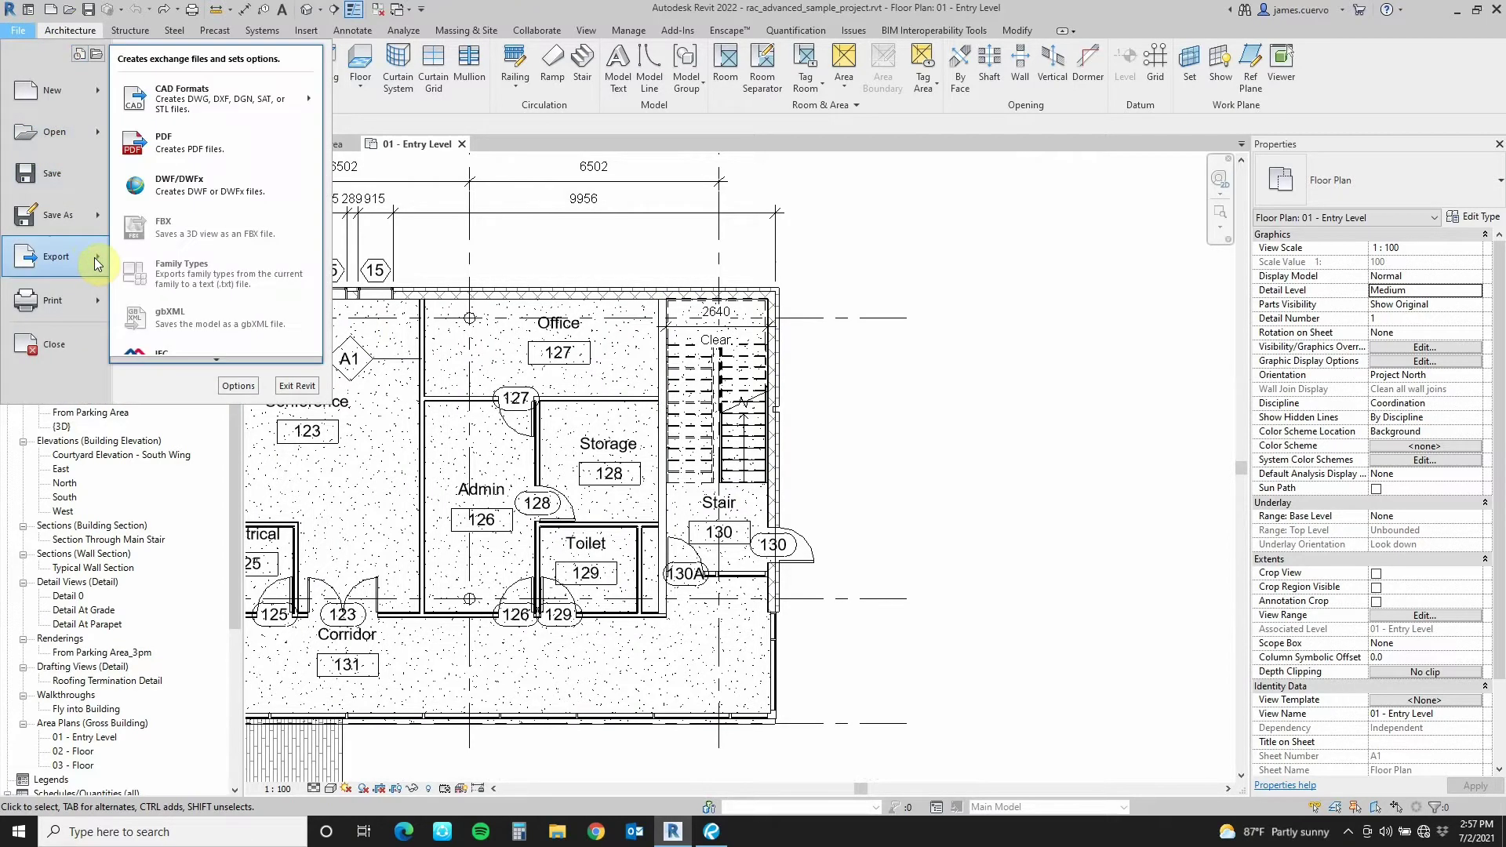
pyautogui.click(181, 152)
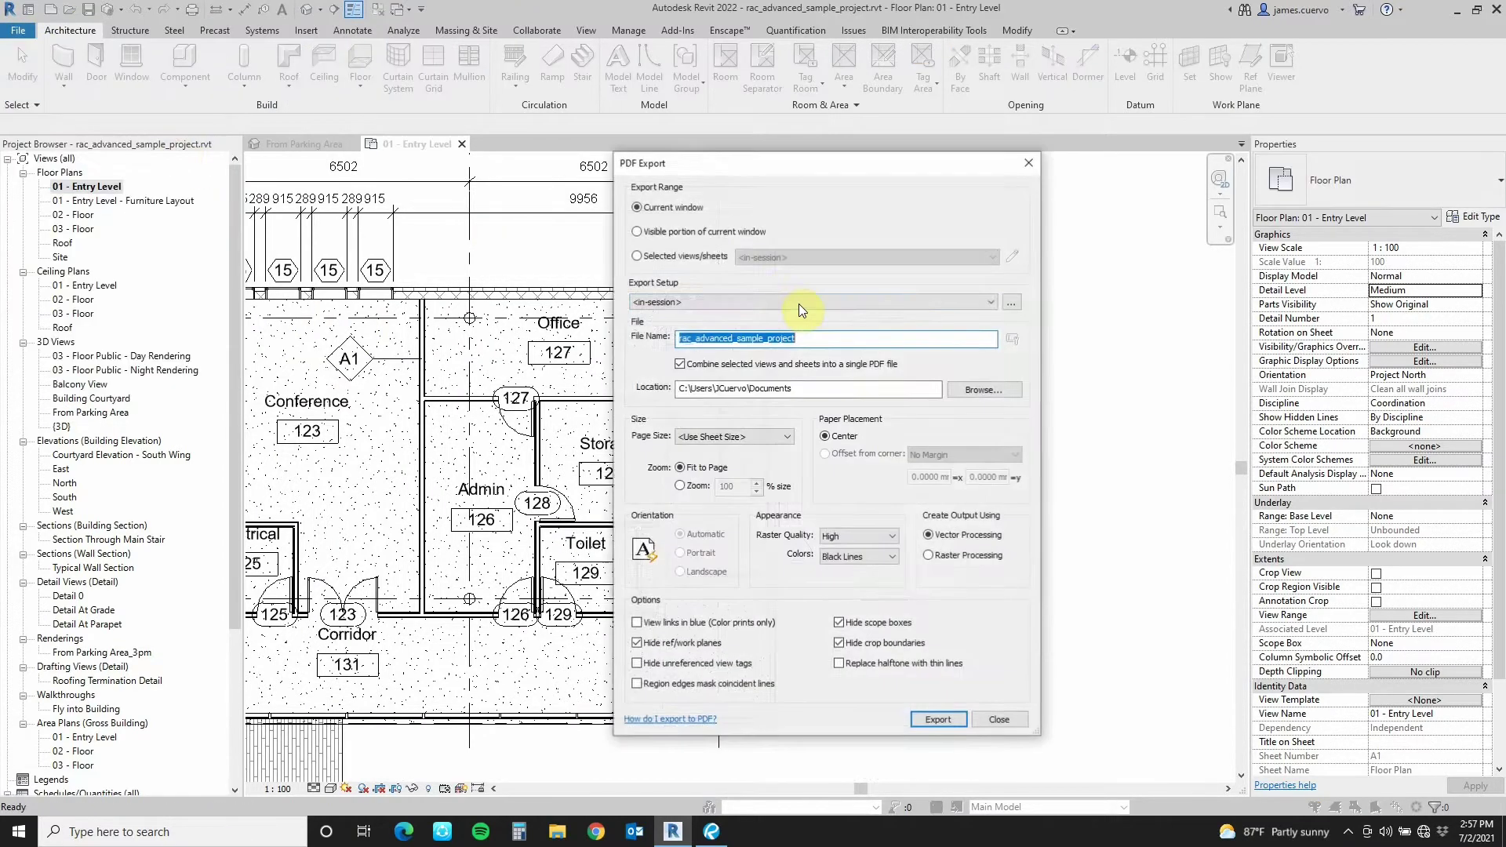
pyautogui.click(636, 231)
pyautogui.moveTo(775, 162); pyautogui.dragTo(813, 107)
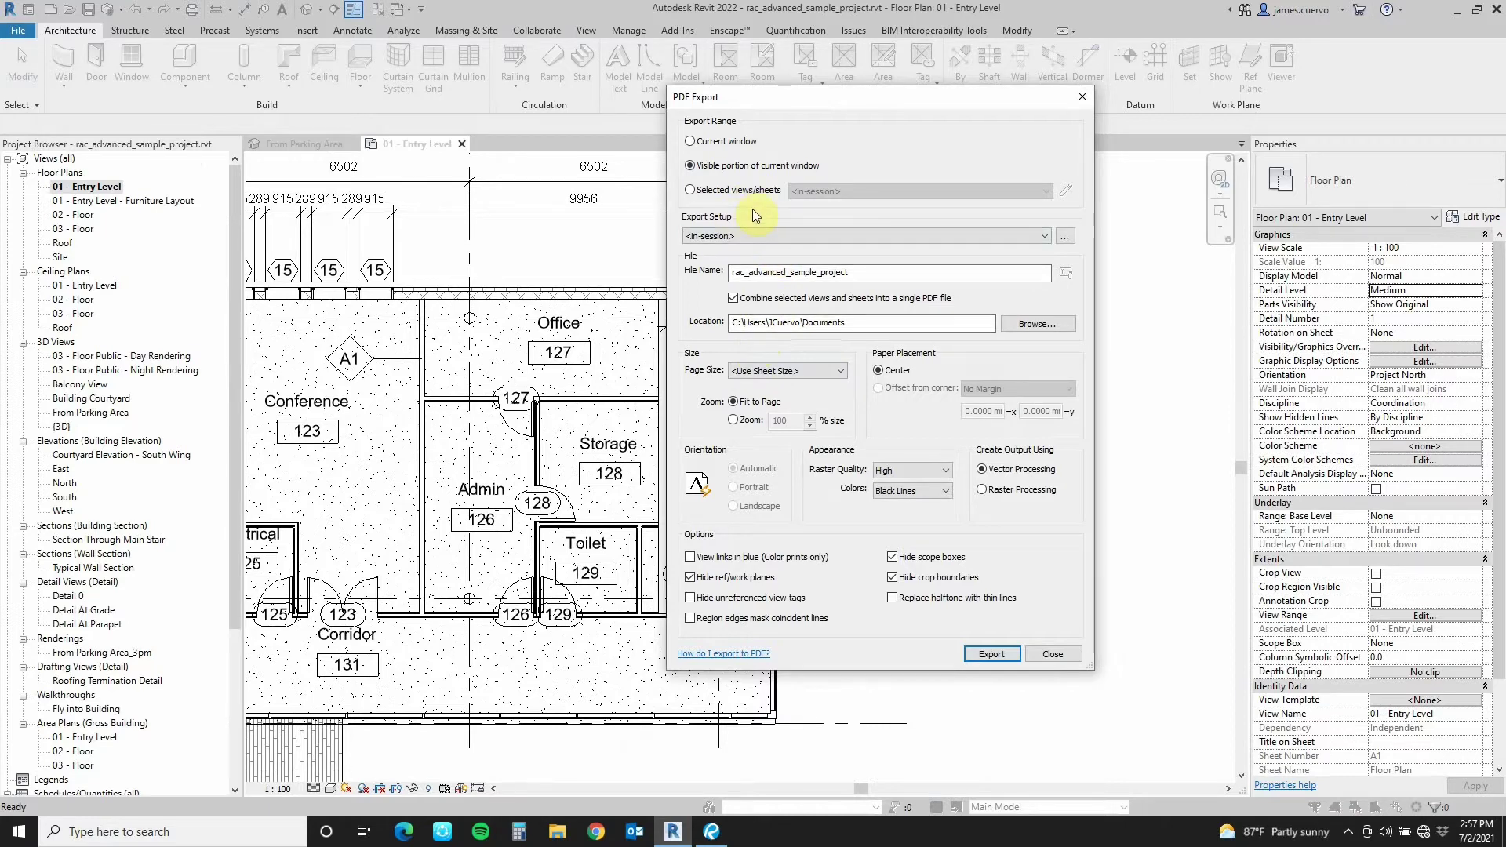
pyautogui.click(688, 192)
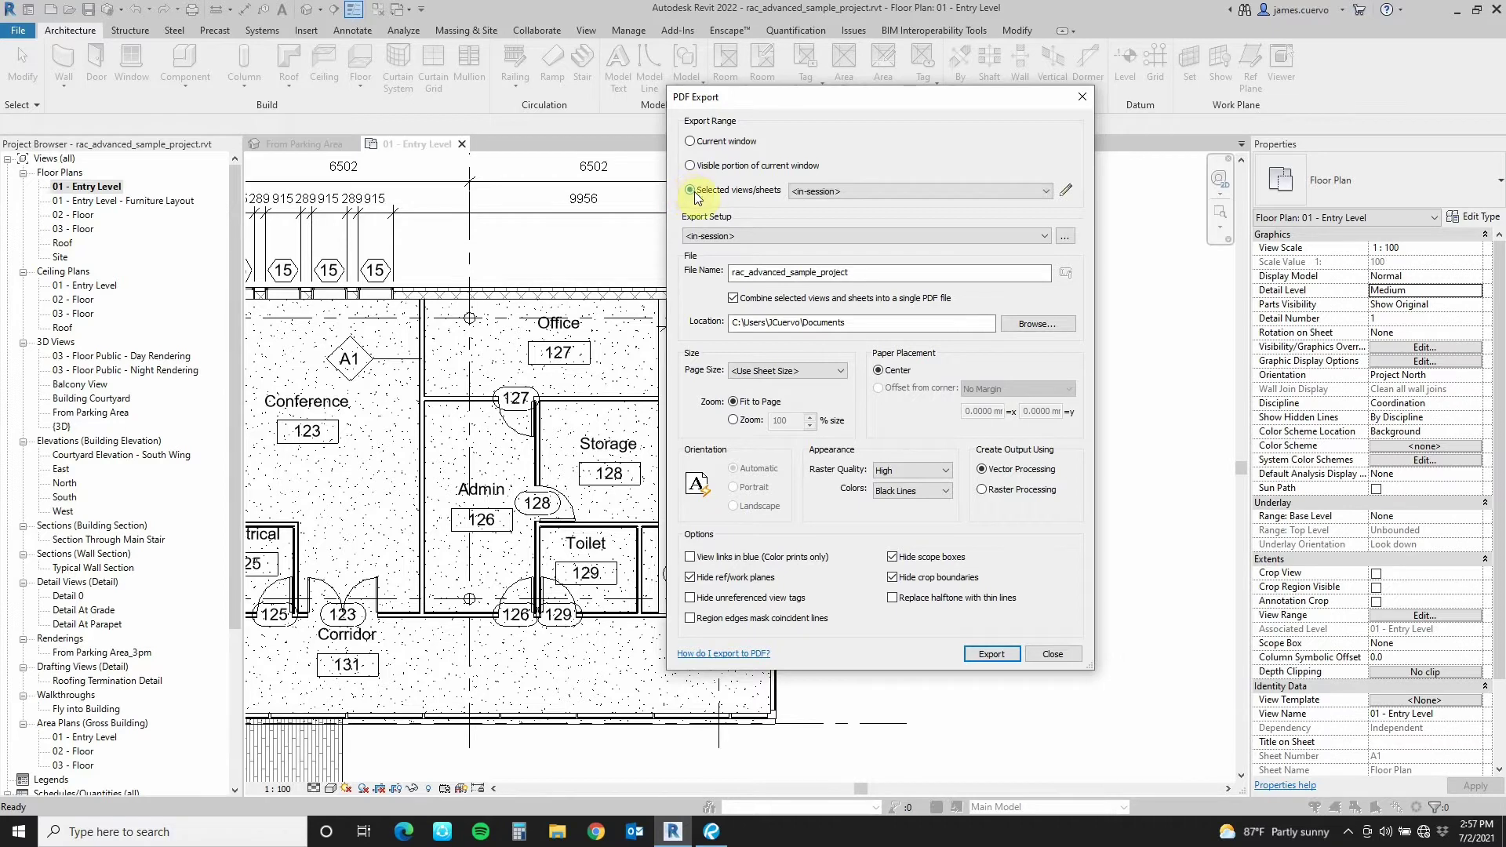
pyautogui.click(1067, 191)
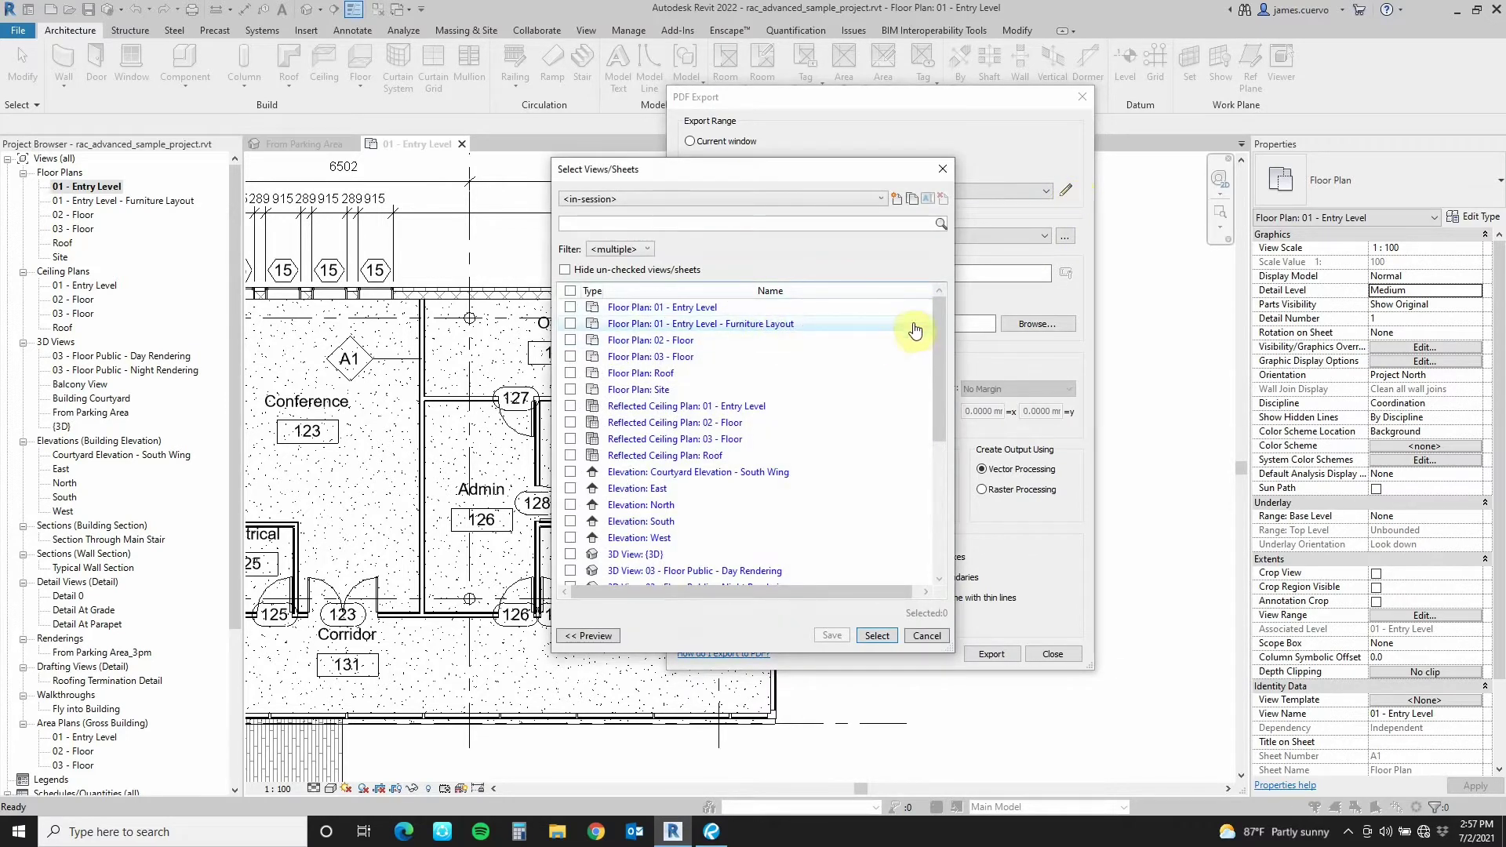
# Try searching the view list for sheets, then remove the mistyped search text.
pyautogui.moveTo(938, 310); pyautogui.dragTo(919, 283)
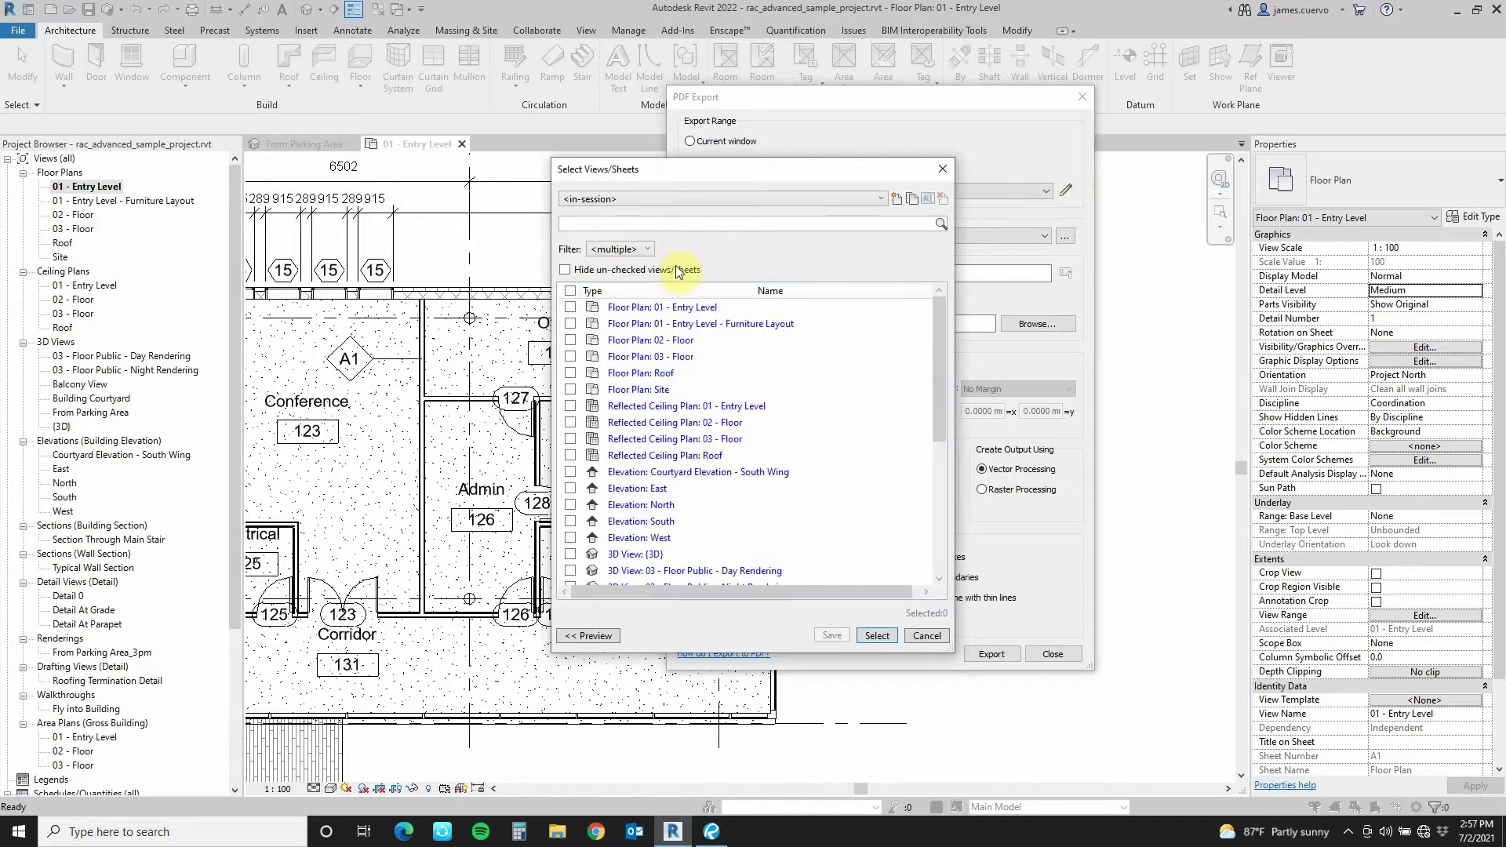
pyautogui.click(646, 251)
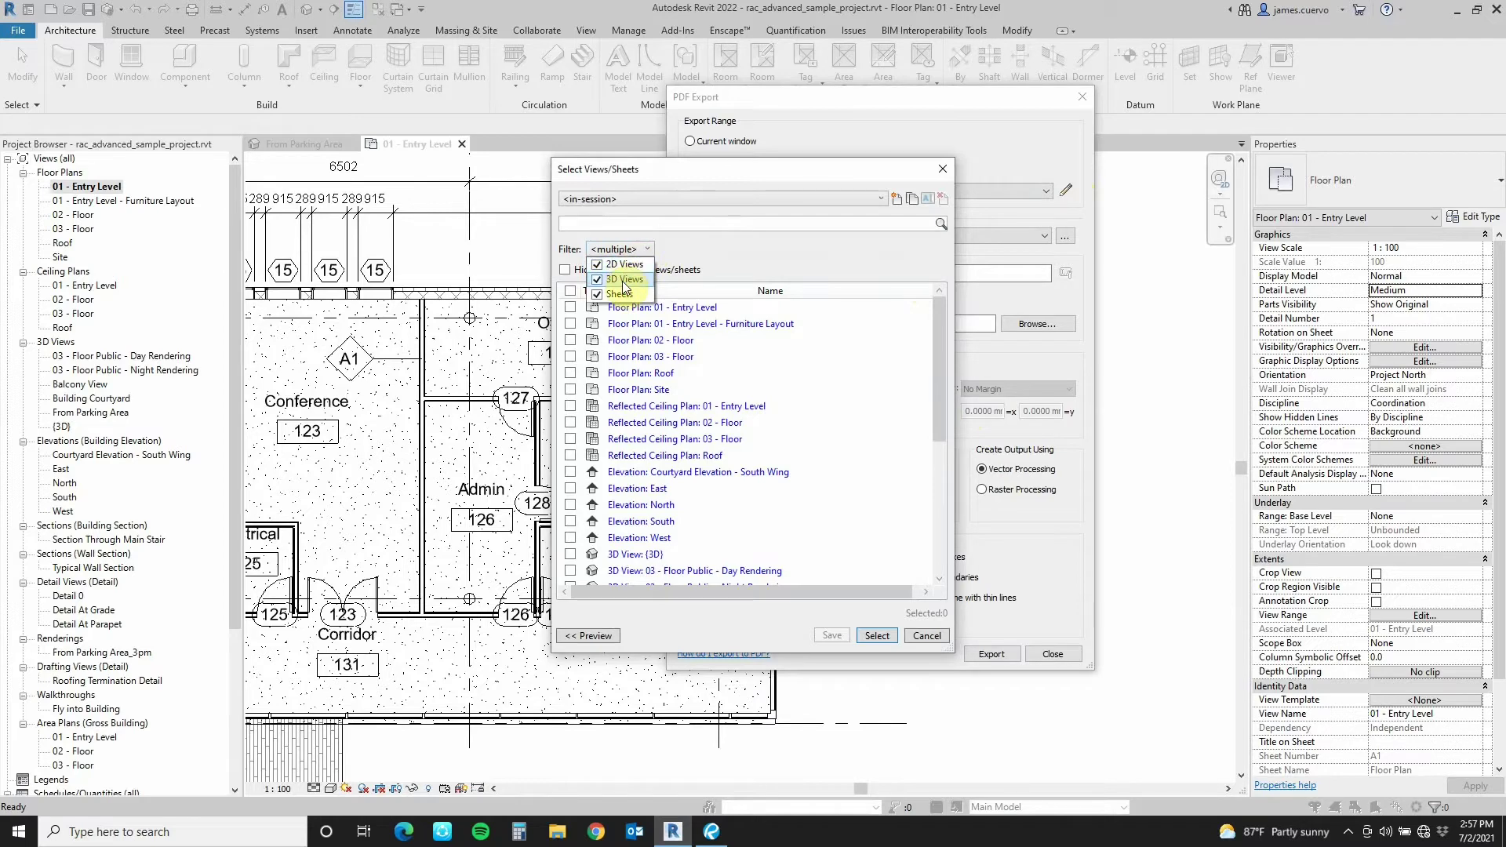
pyautogui.click(711, 244)
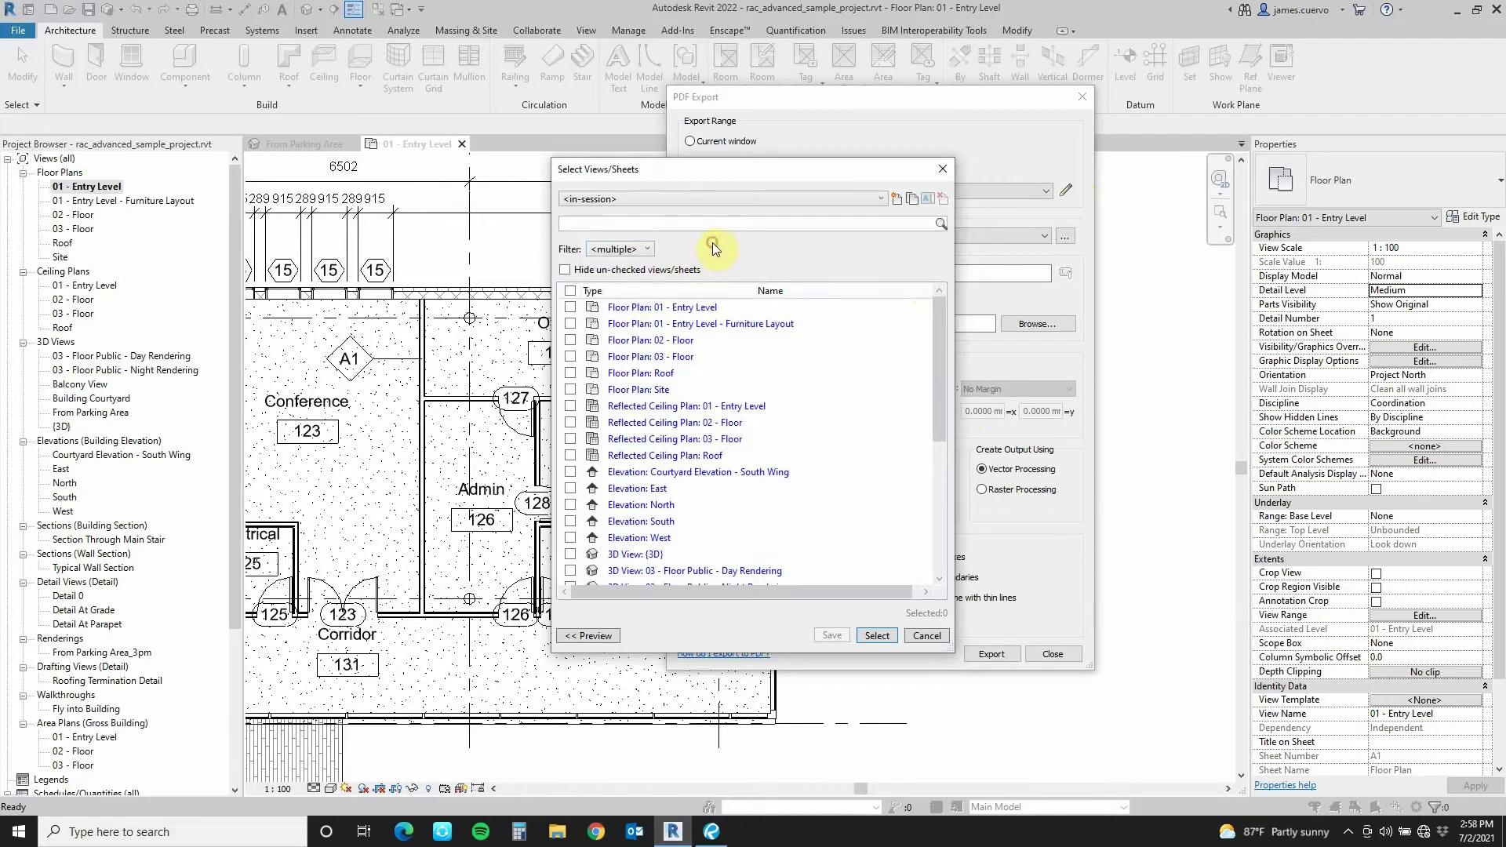
pyautogui.click(614, 224)
pyautogui.write('shhe')
pyautogui.press('BackSpace')
pyautogui.press('BackSpace')
pyautogui.press('BackSpace')
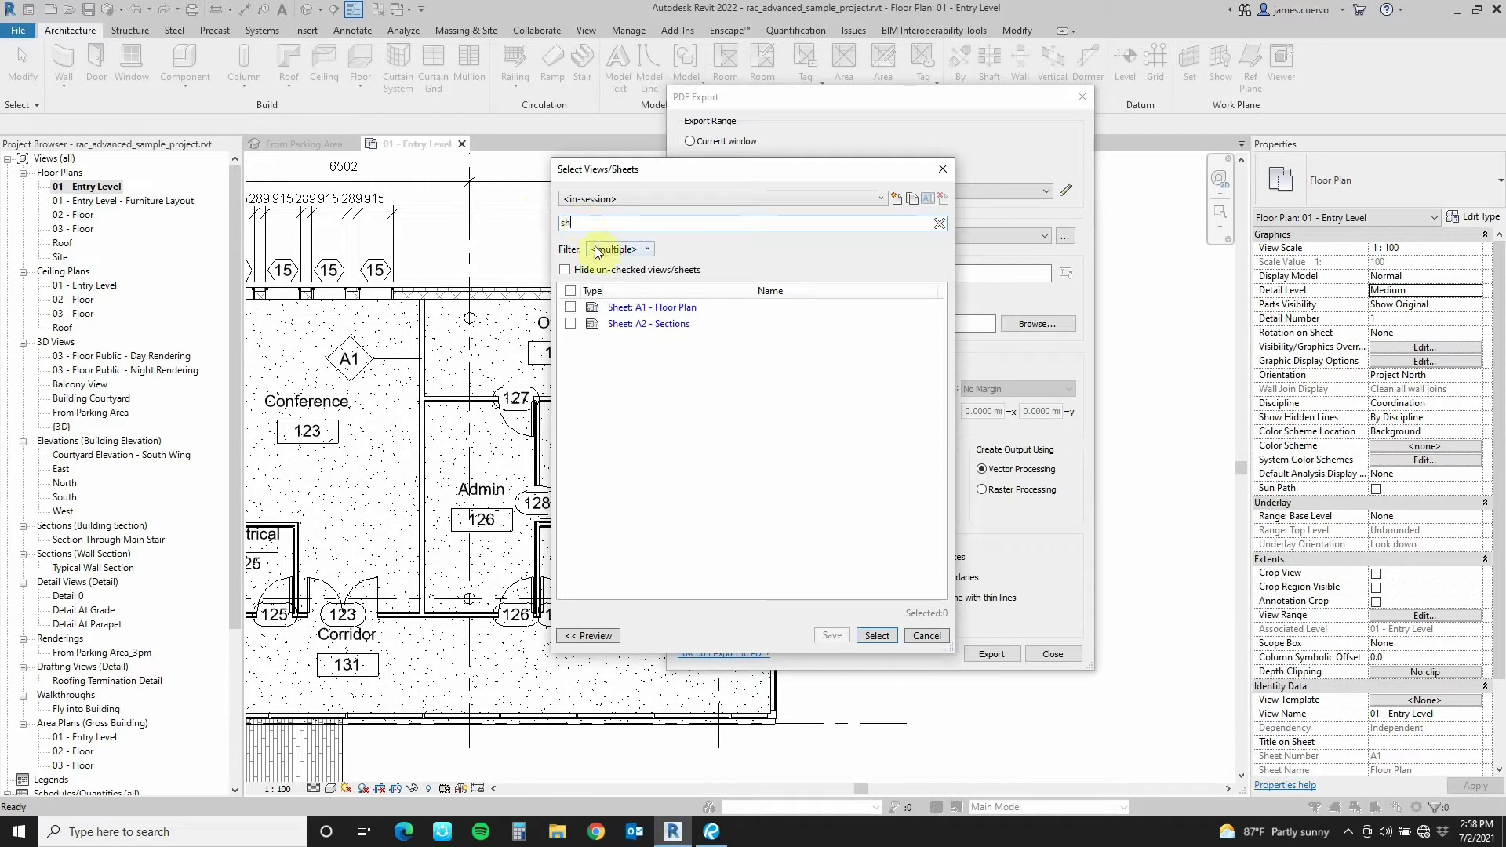
# Filter the list to show only 2D views and clear the search.
pyautogui.click(644, 249)
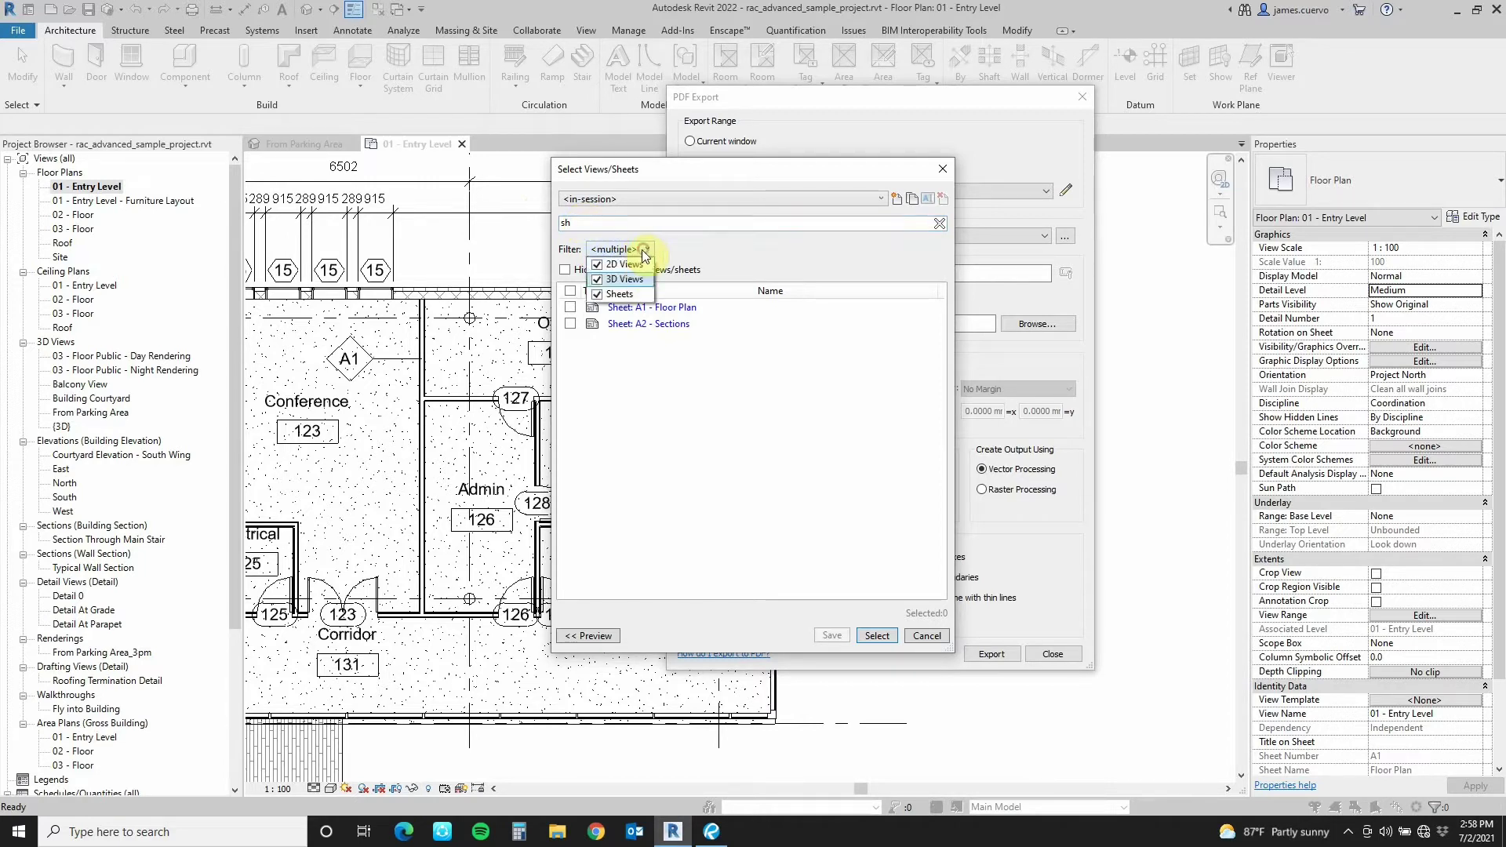
pyautogui.click(597, 295)
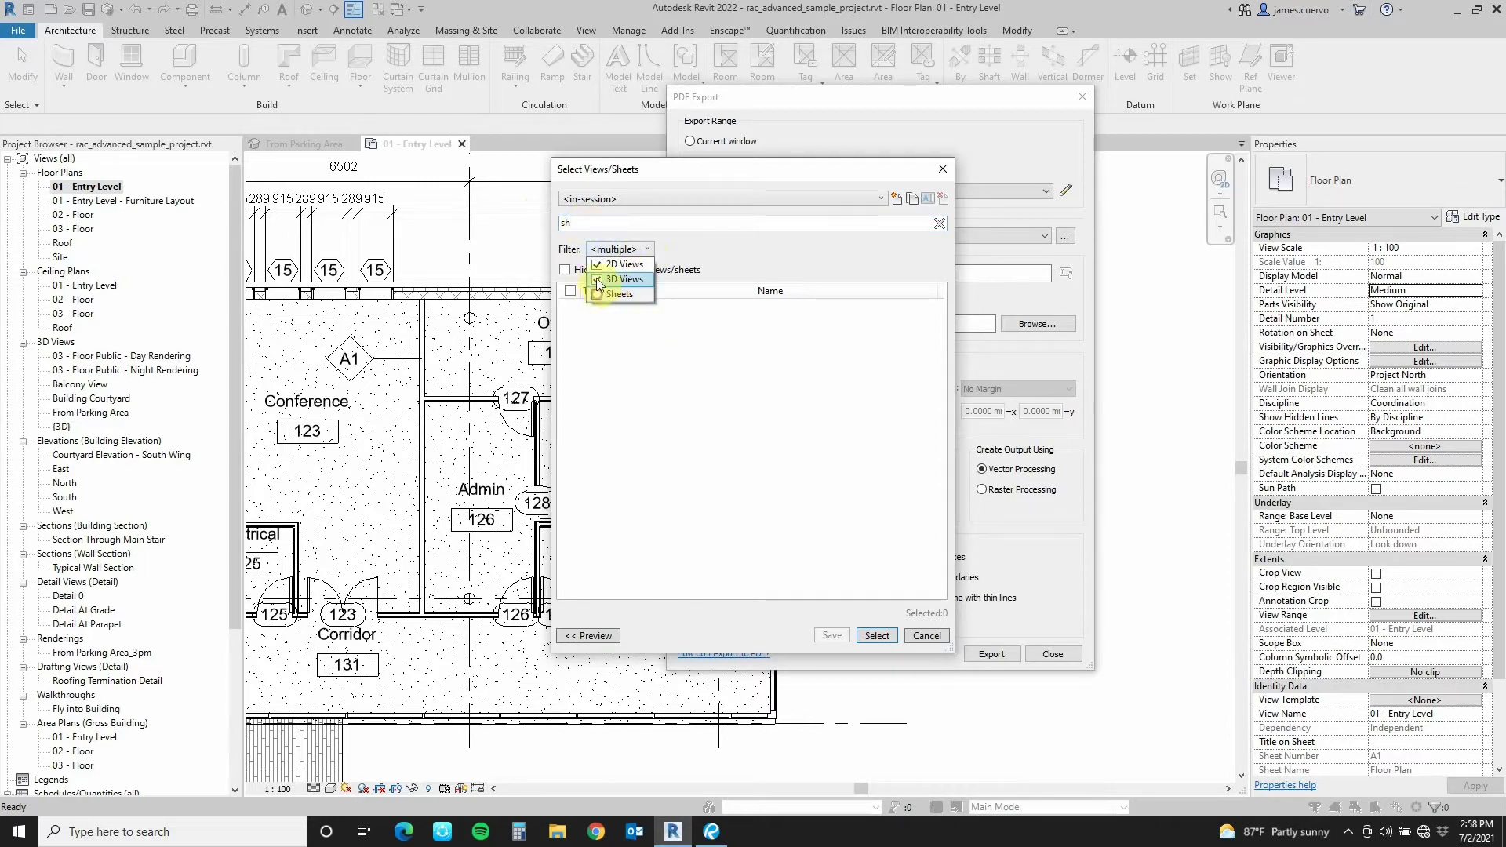
pyautogui.click(597, 280)
pyautogui.click(671, 249)
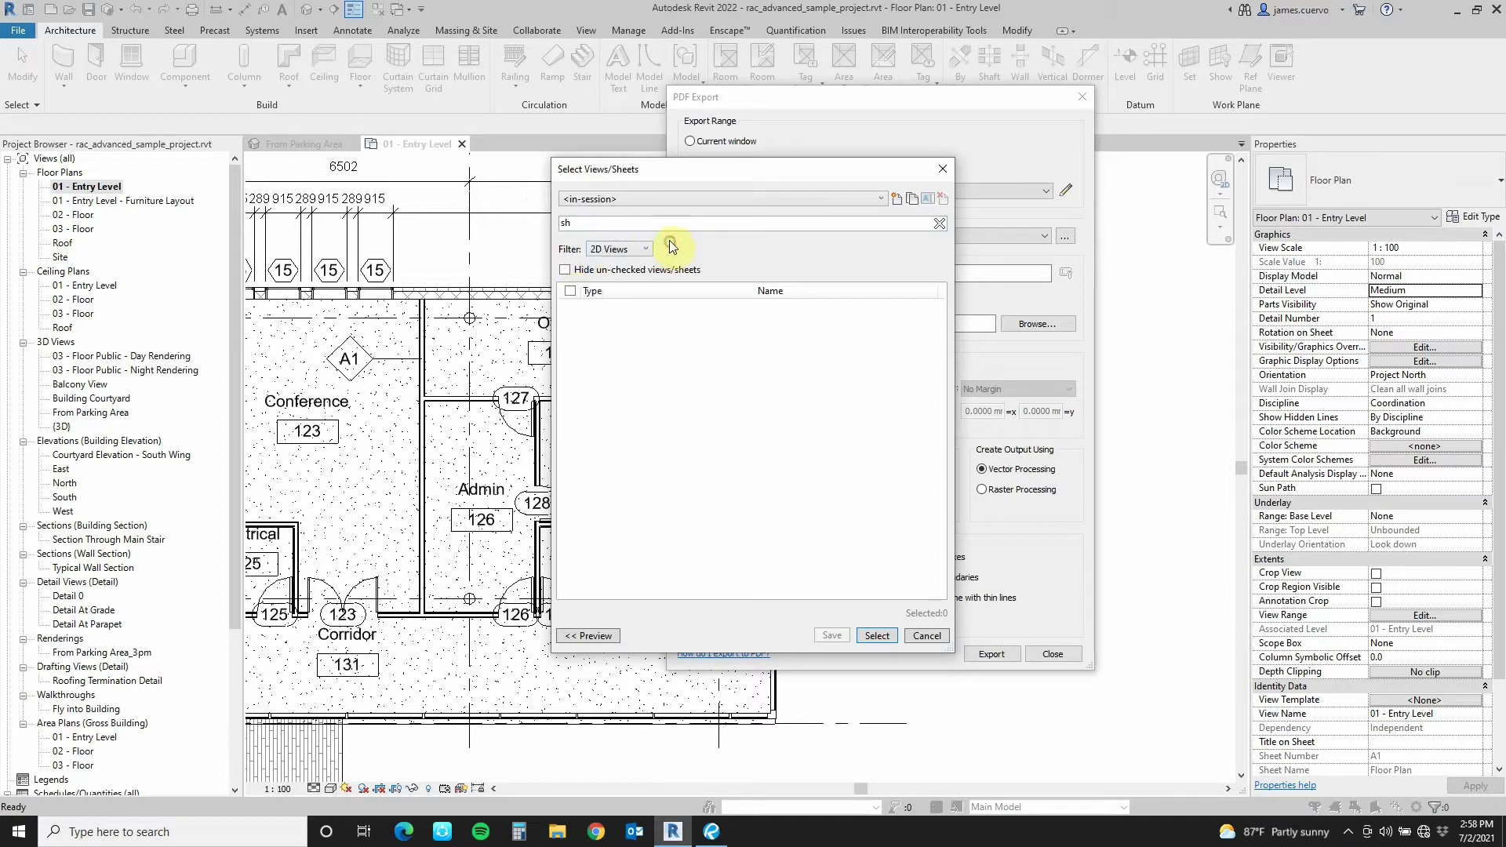
pyautogui.press('BackSpace')
pyautogui.press('BackSpace')
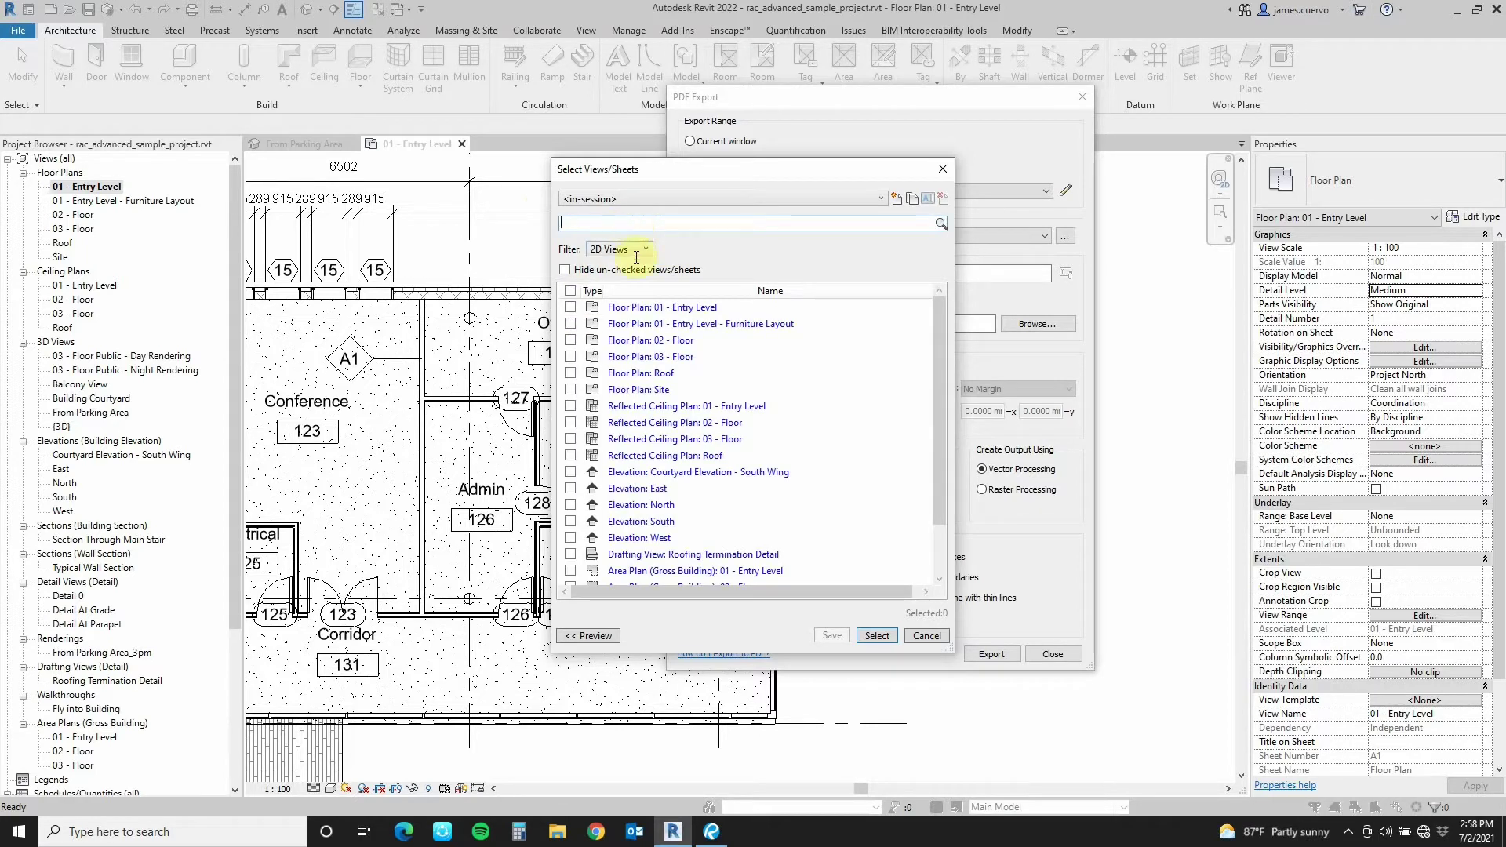
pyautogui.scroll(-1, 632, 482)
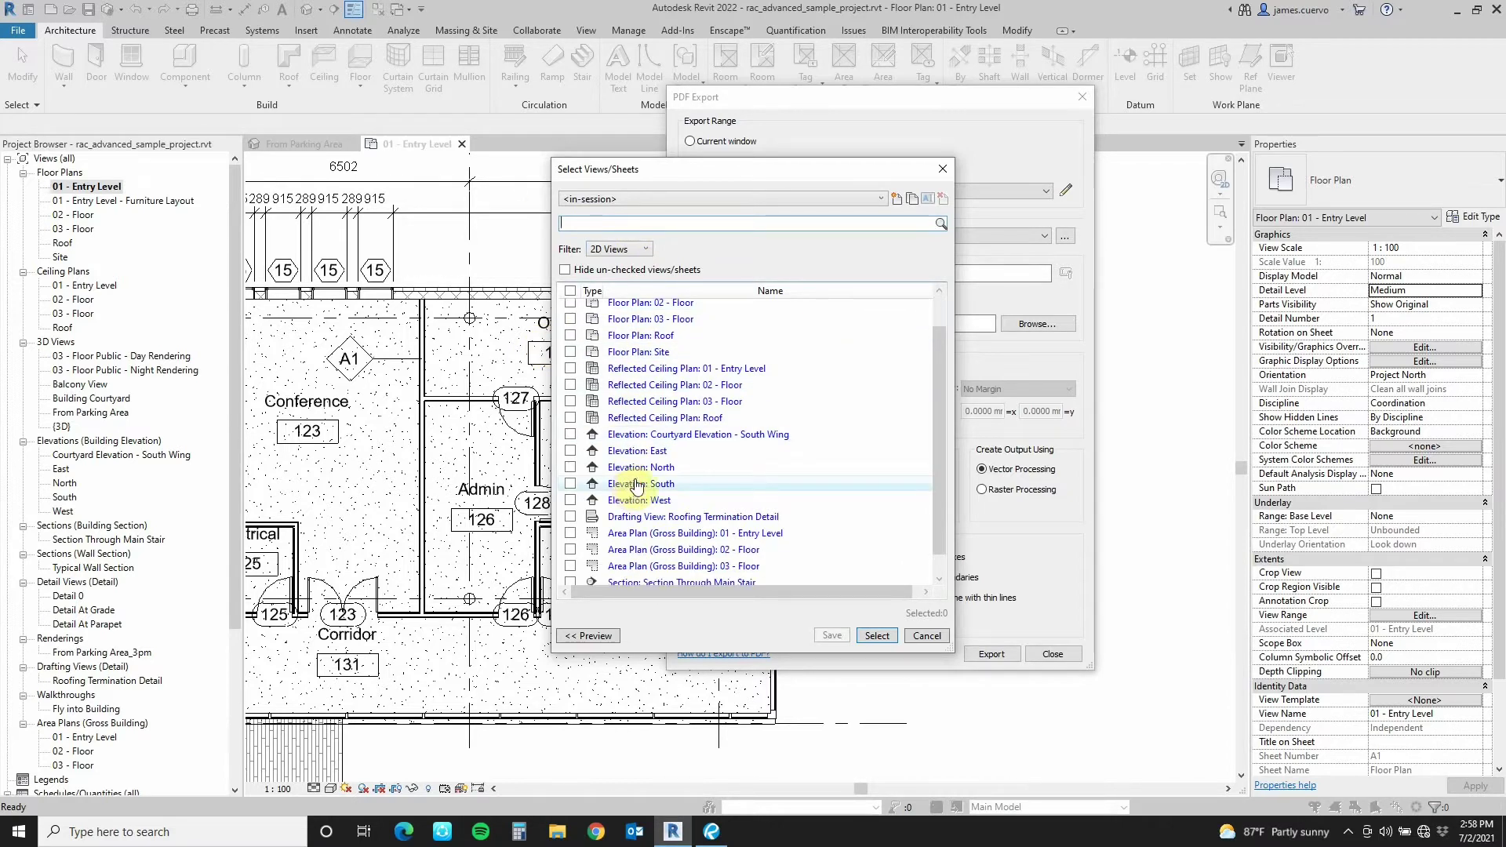
# Change the view type filter so only Sheets are listed.
pyautogui.click(644, 249)
pyautogui.click(611, 263)
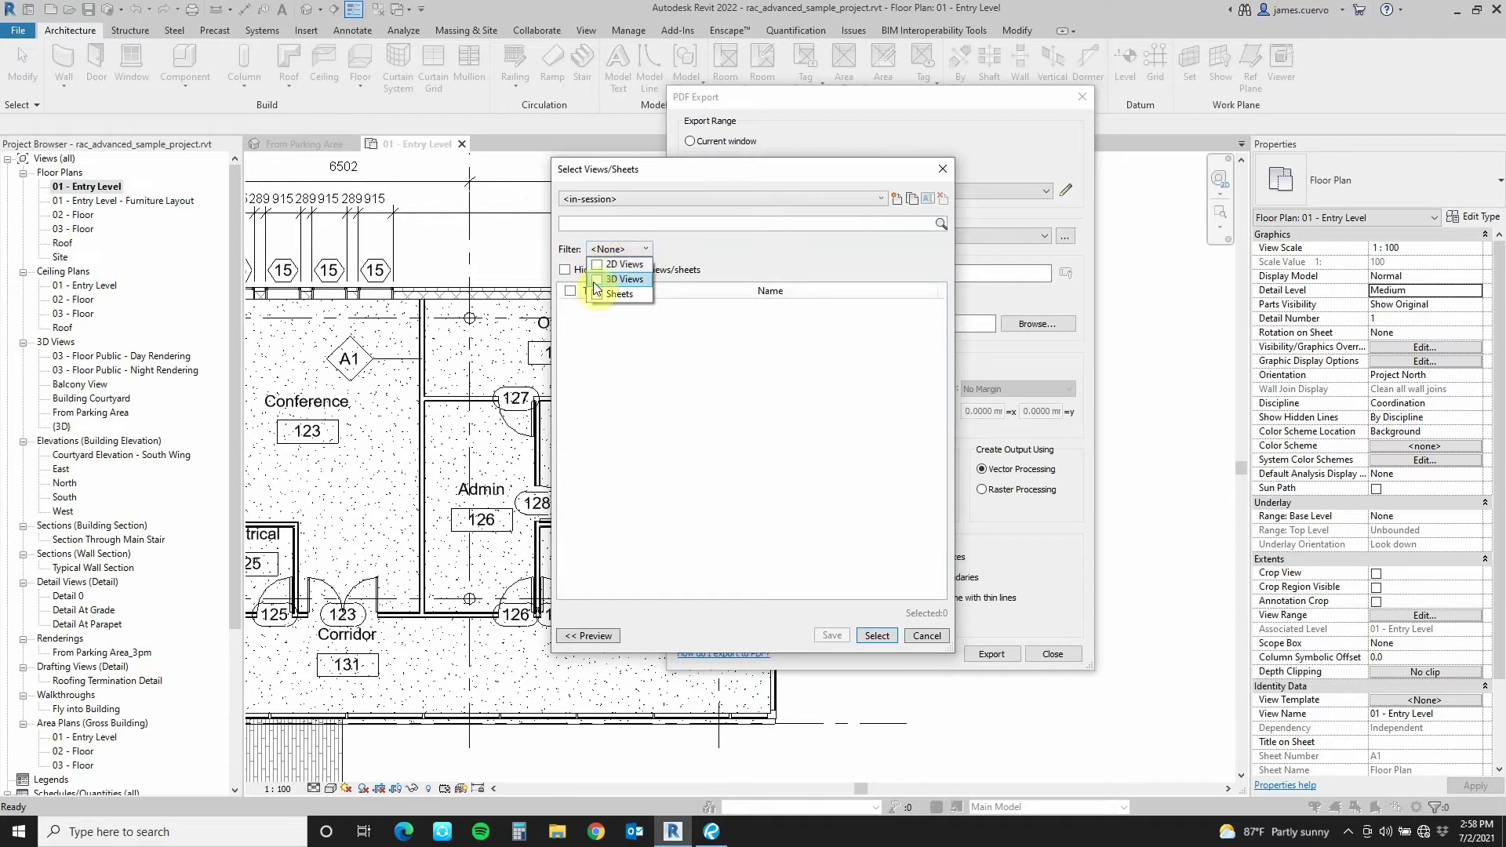
pyautogui.click(598, 279)
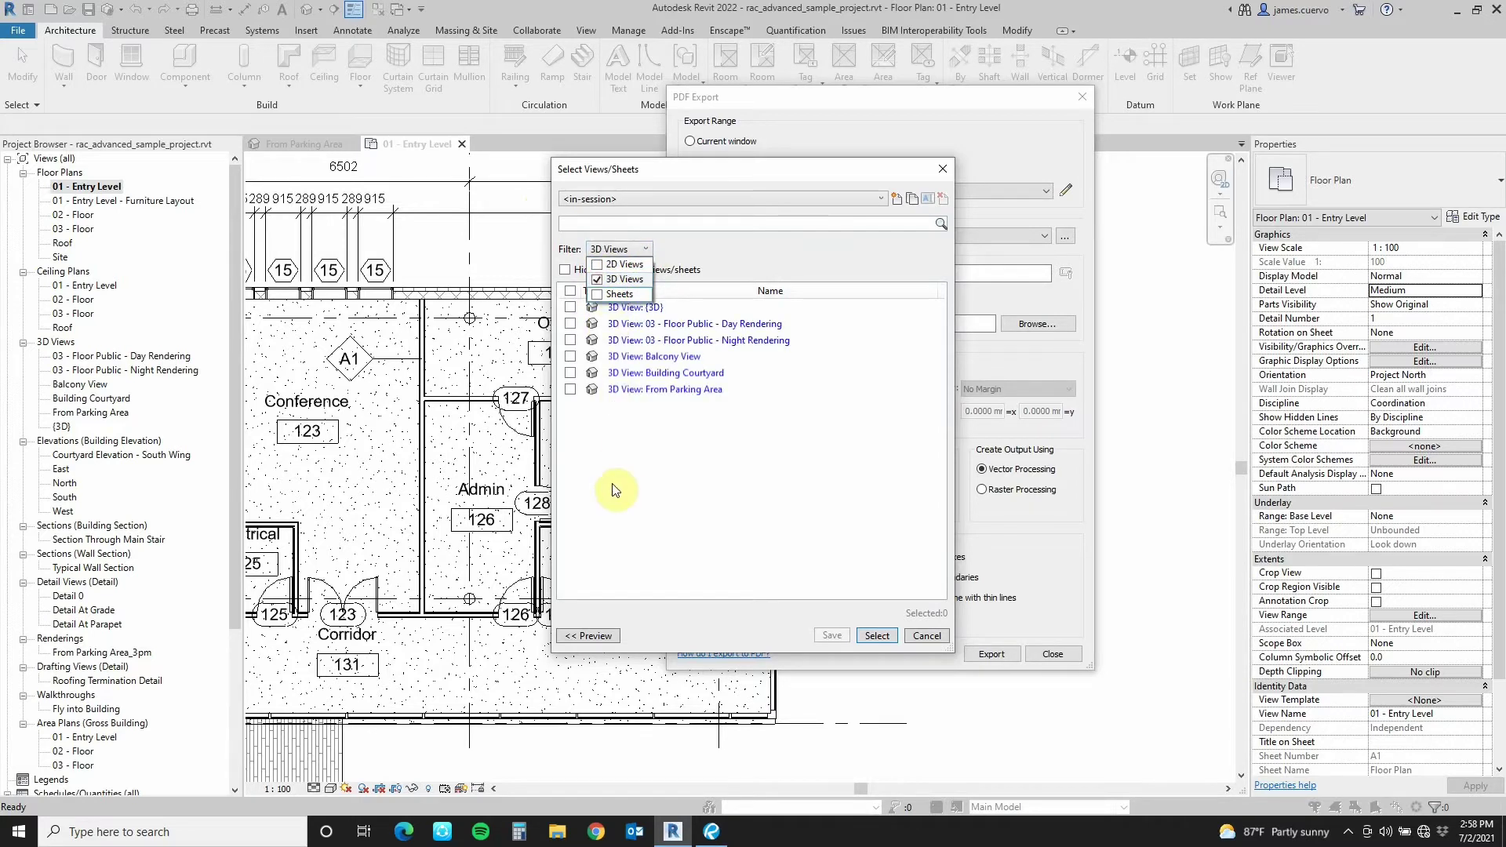
pyautogui.click(598, 279)
pyautogui.click(598, 295)
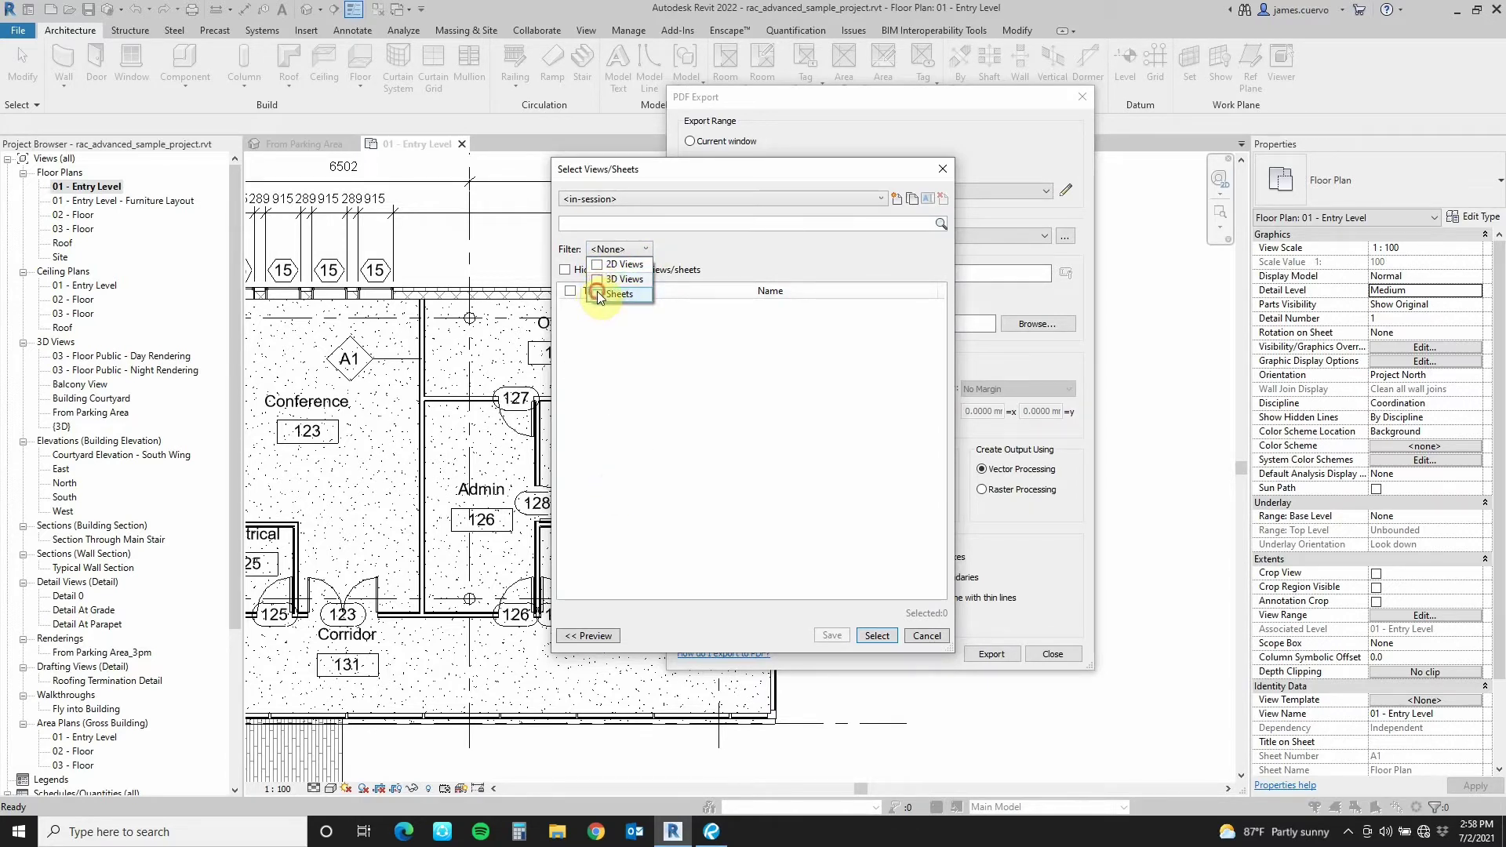
pyautogui.click(631, 473)
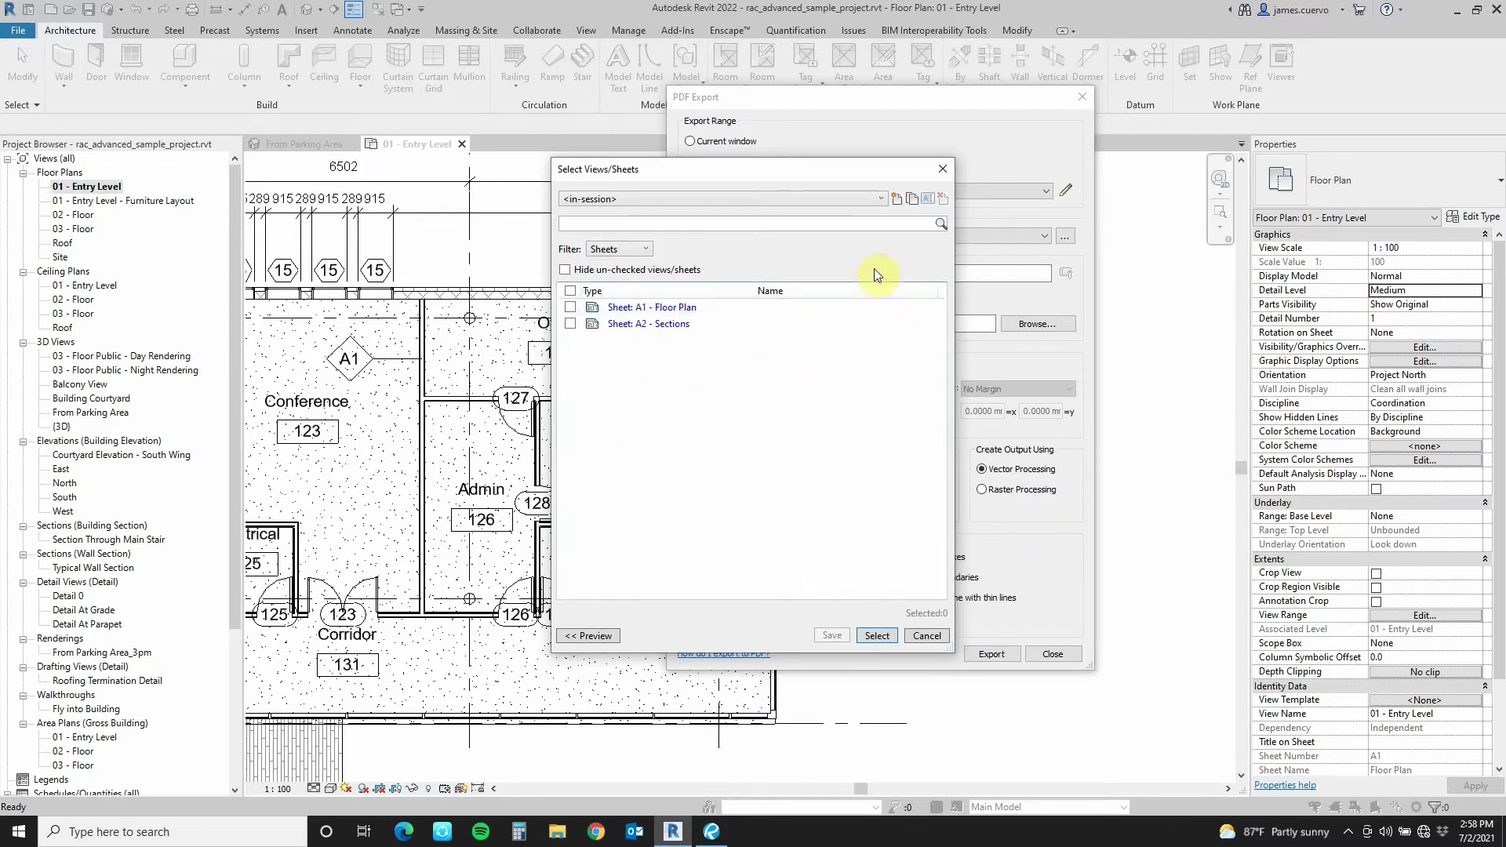
# Create and save a new set named 'sheets only', then return to PDF Export.
pyautogui.click(896, 200)
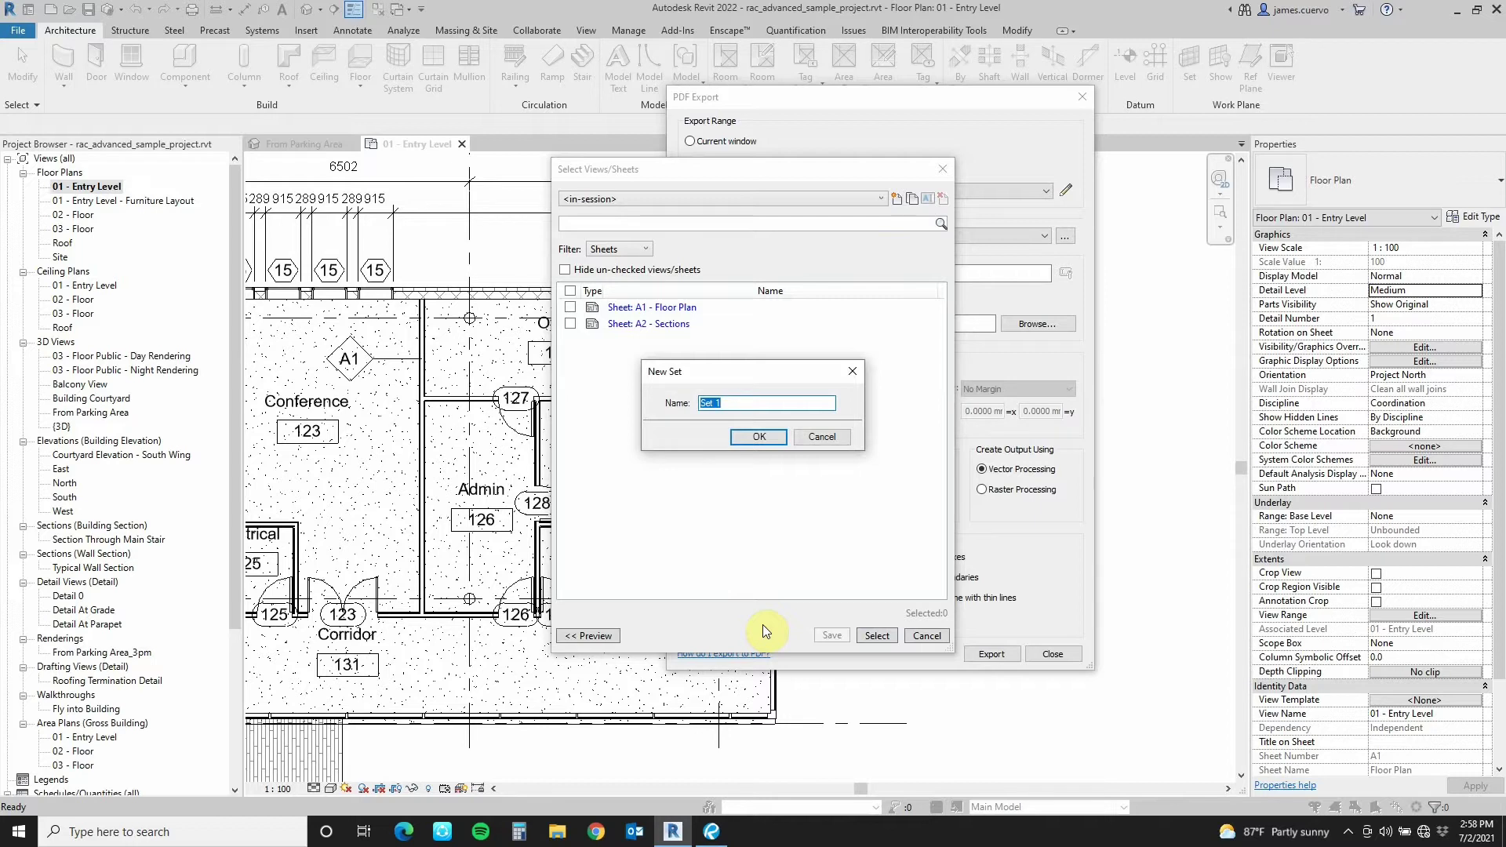
pyautogui.write('shee')
pyautogui.write('s only')
pyautogui.click(759, 436)
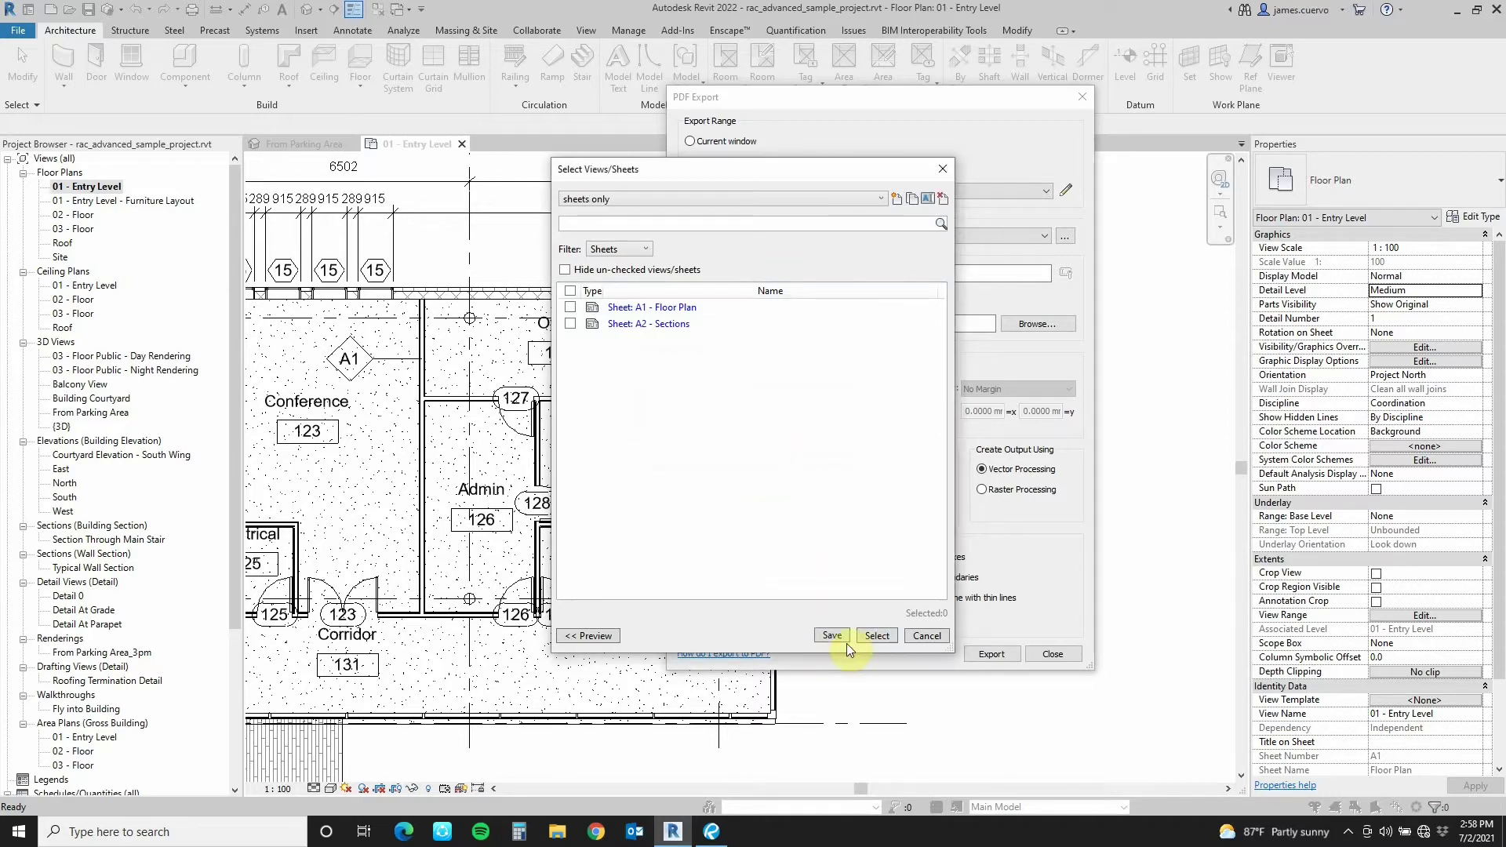
pyautogui.click(830, 637)
pyautogui.click(872, 636)
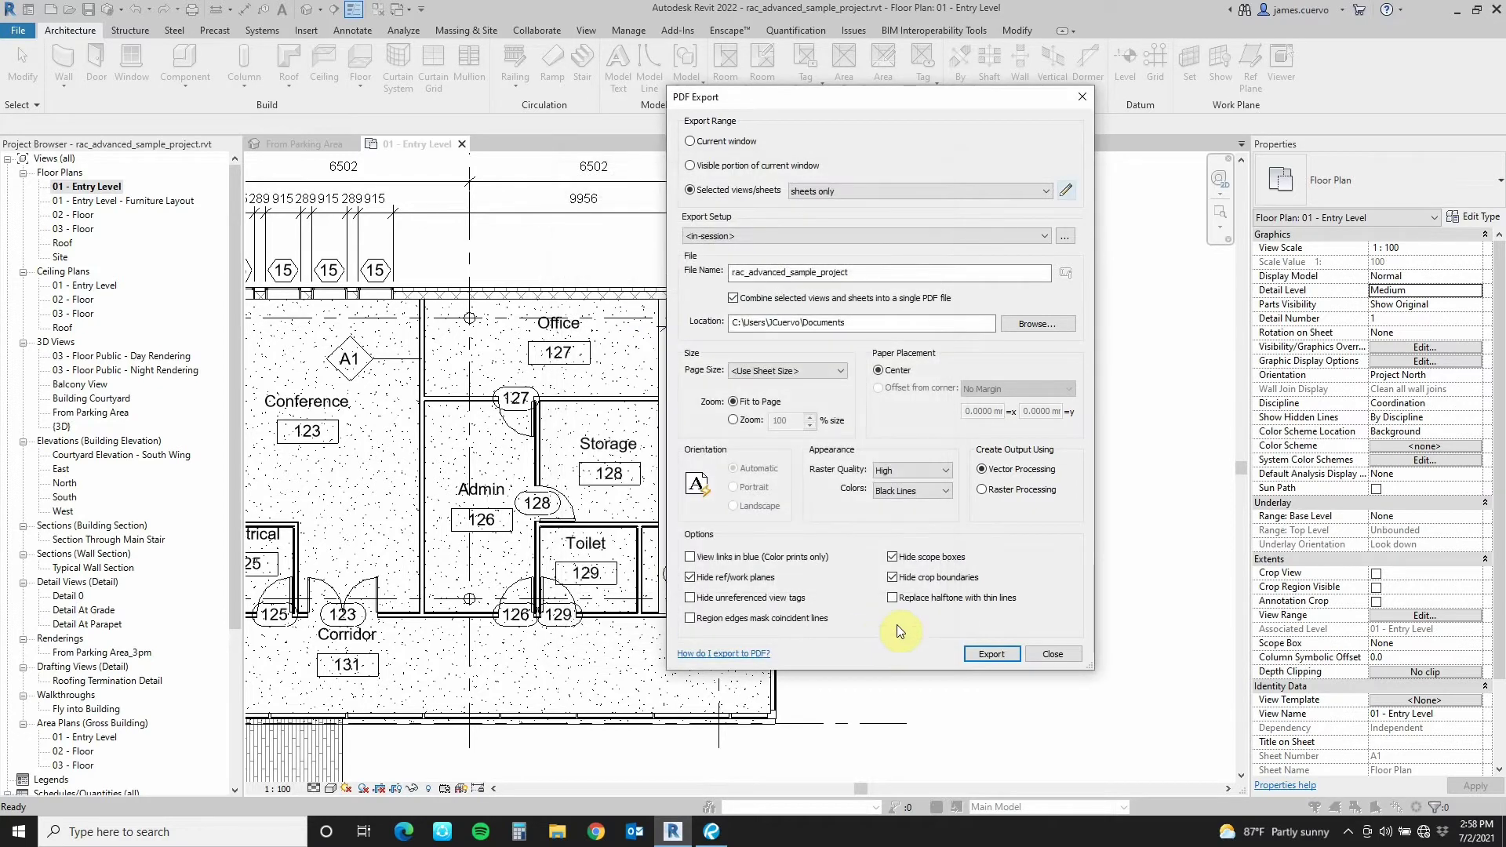
# Keep 'sheets only' as the export range and bring up the Export Setup '...' options.
pyautogui.click(1045, 198)
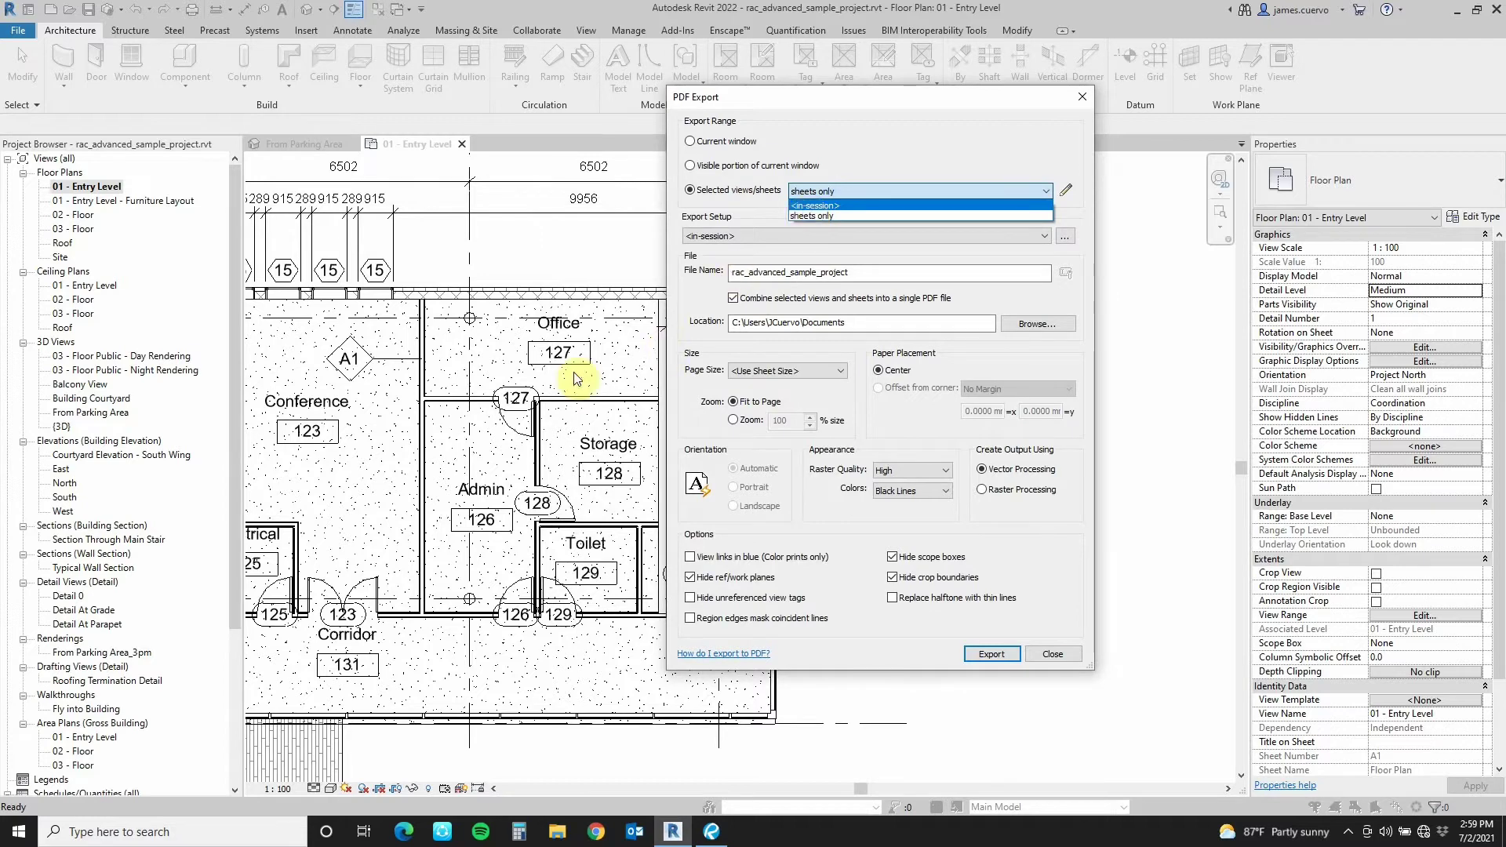
pyautogui.click(698, 304)
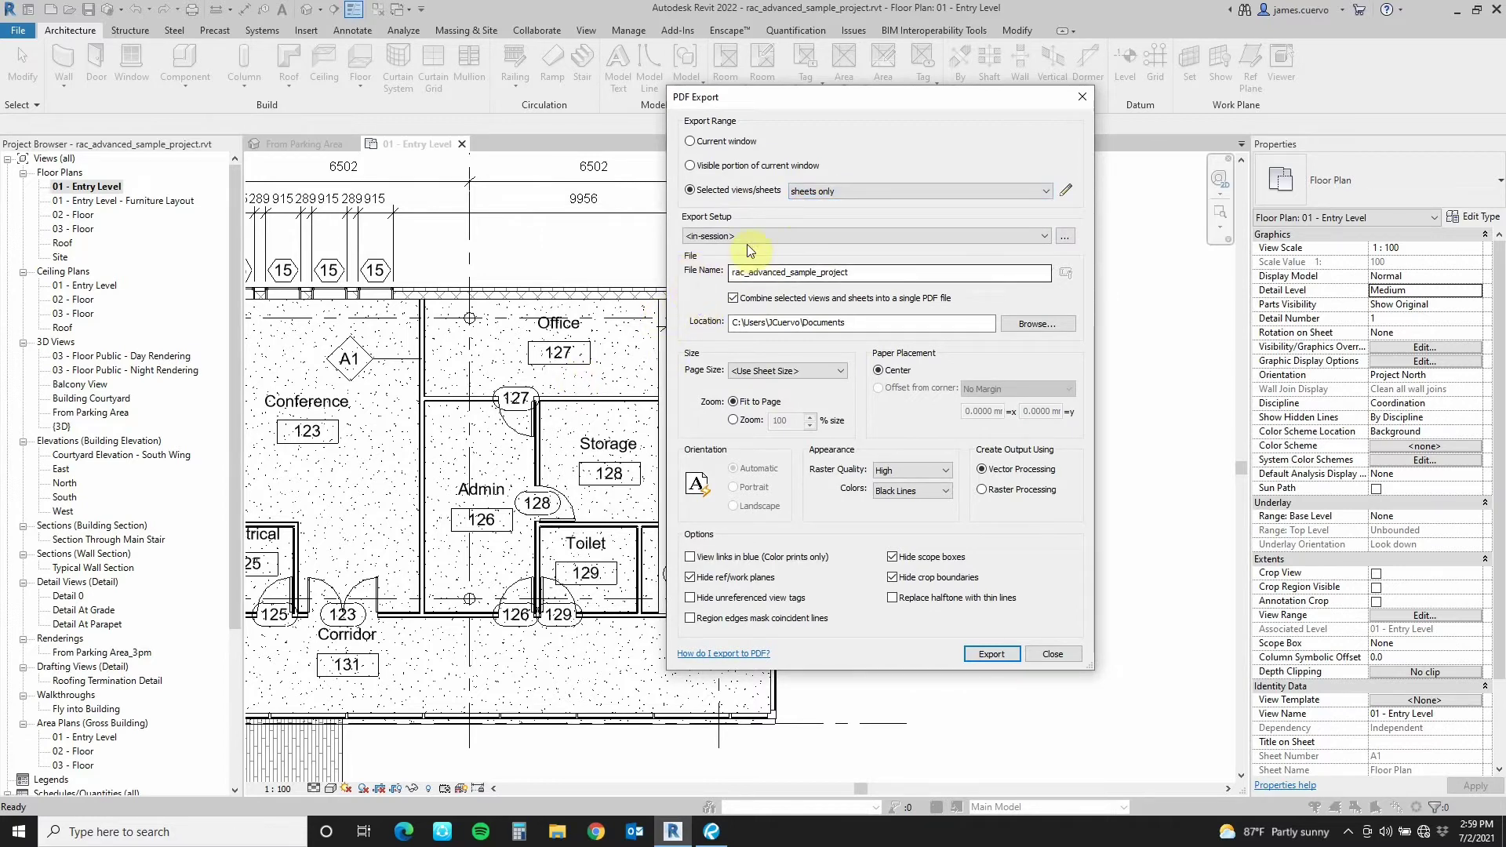
pyautogui.click(1043, 236)
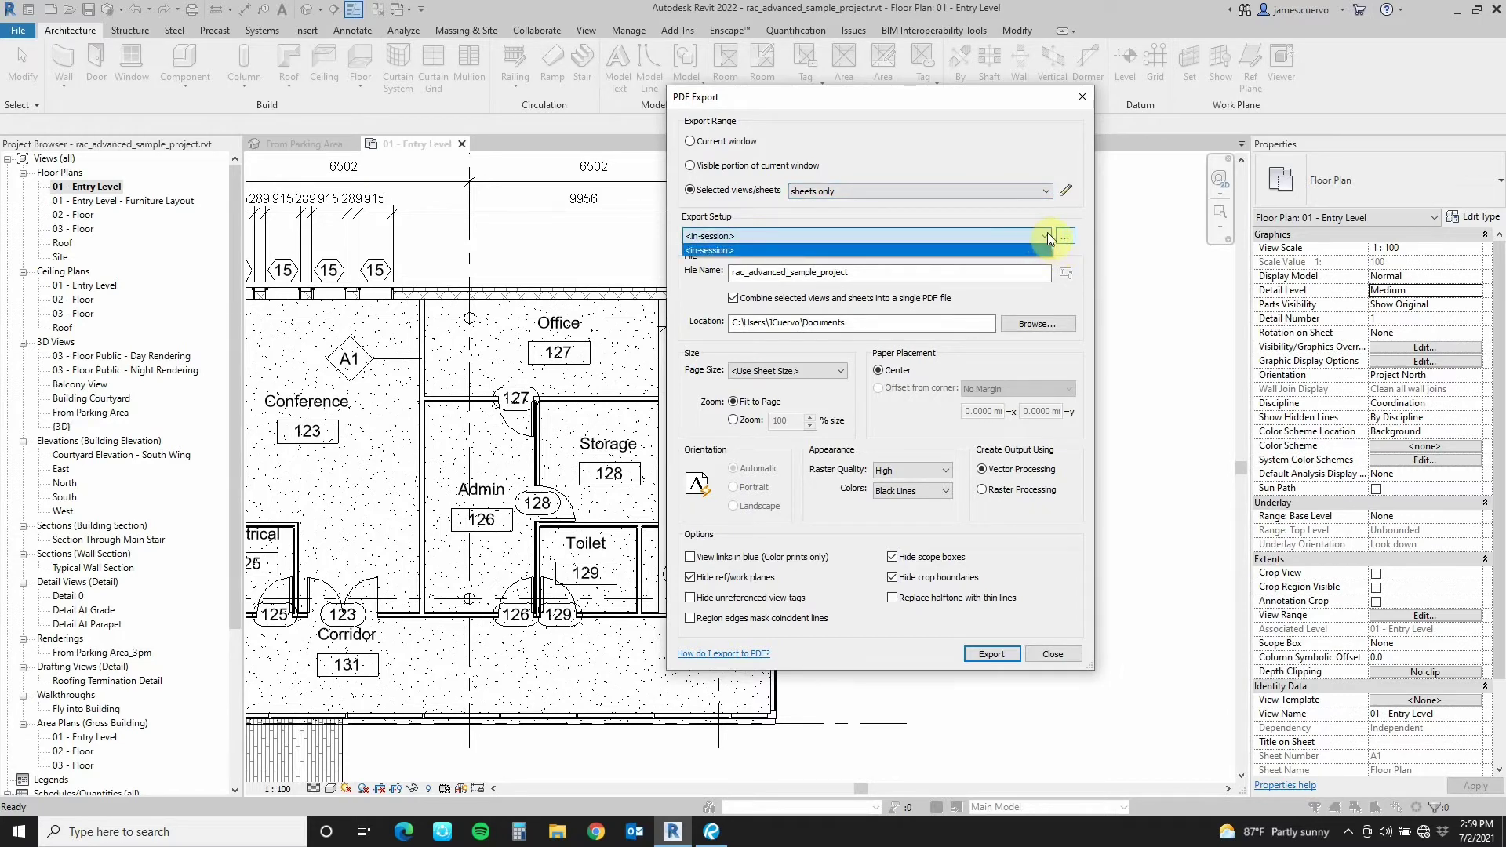
pyautogui.click(1064, 237)
pyautogui.click(1066, 237)
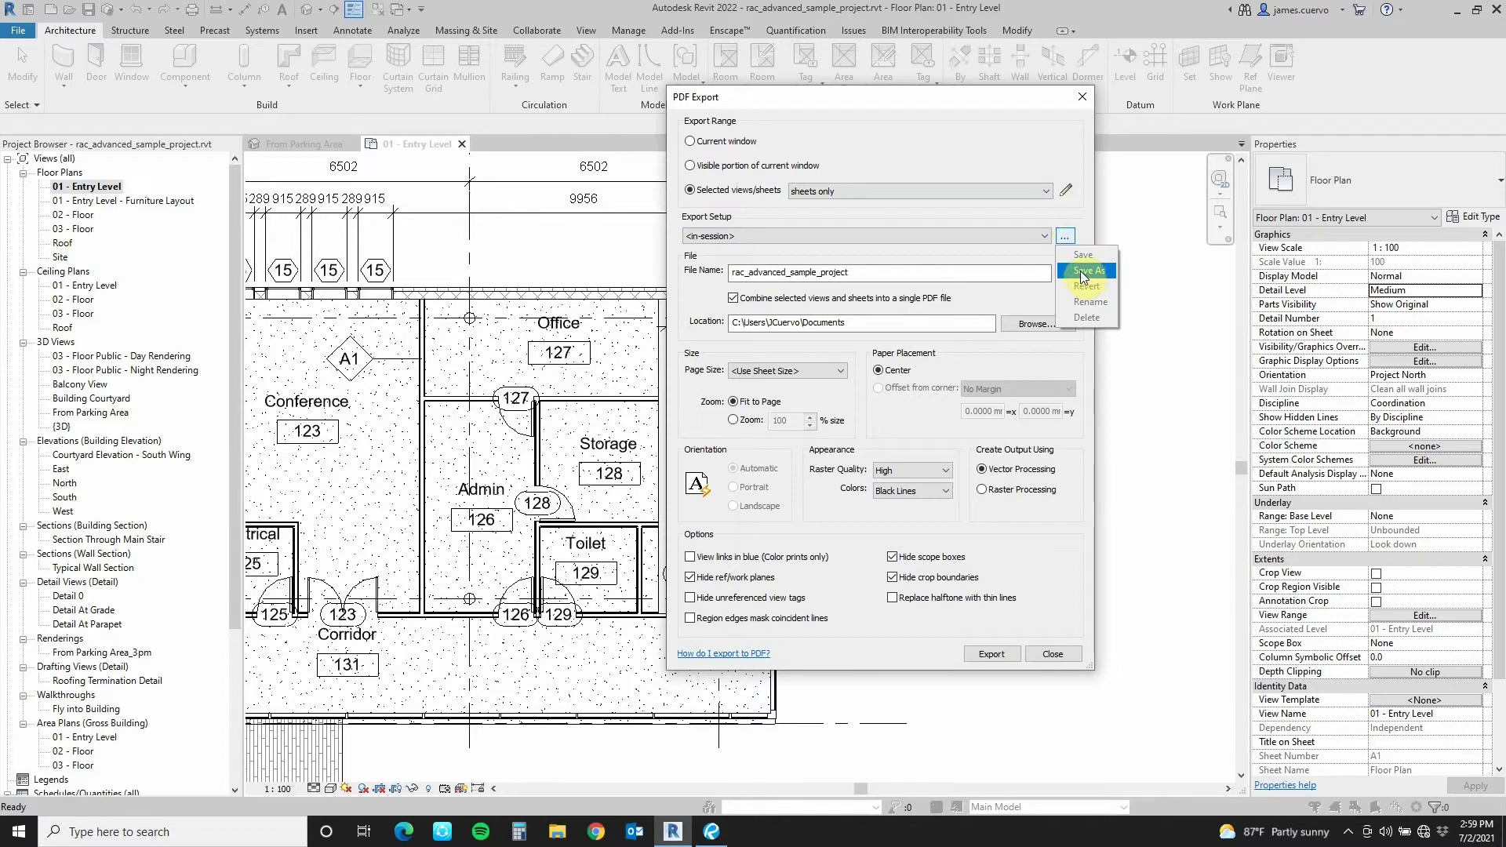
# Save the export setup as 'pdf sheets only' and keep it selected in Export Setup.
pyautogui.click(1085, 271)
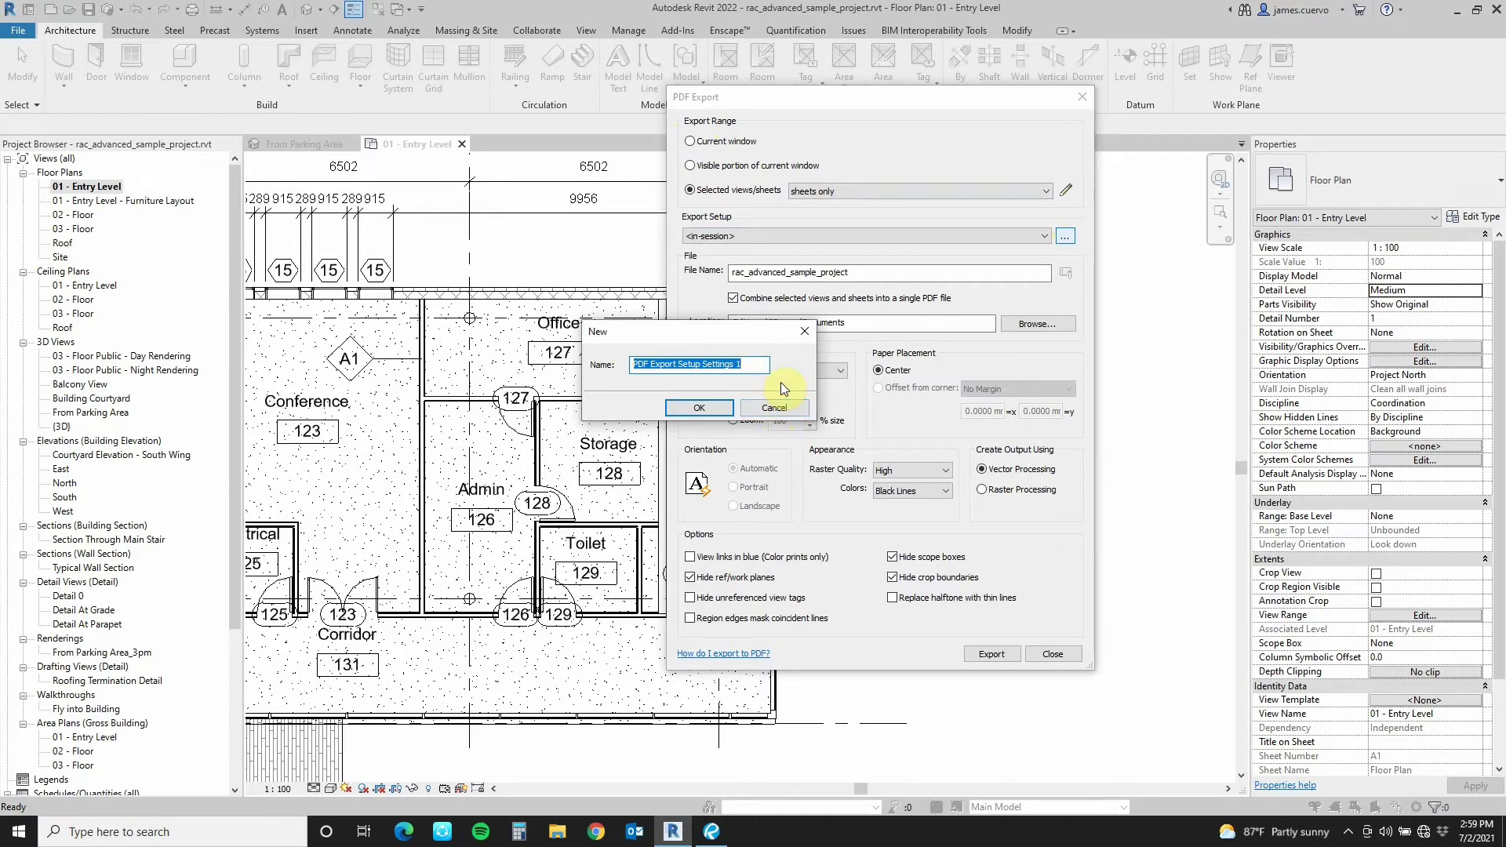
pyautogui.write('pdf sheets only')
pyautogui.click(691, 407)
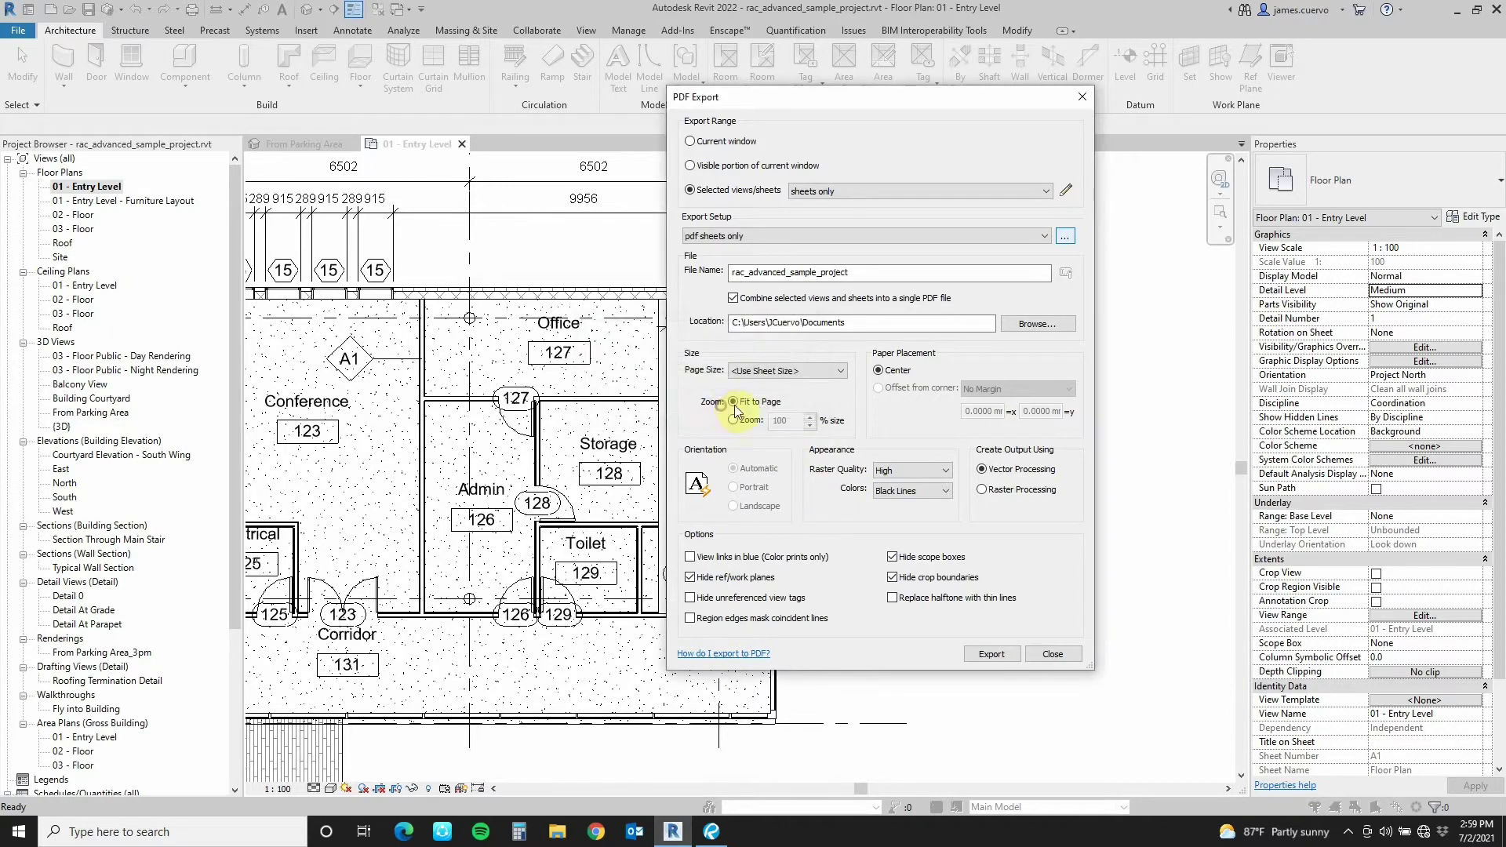
pyautogui.click(1043, 235)
pyautogui.click(692, 306)
pyautogui.click(1035, 323)
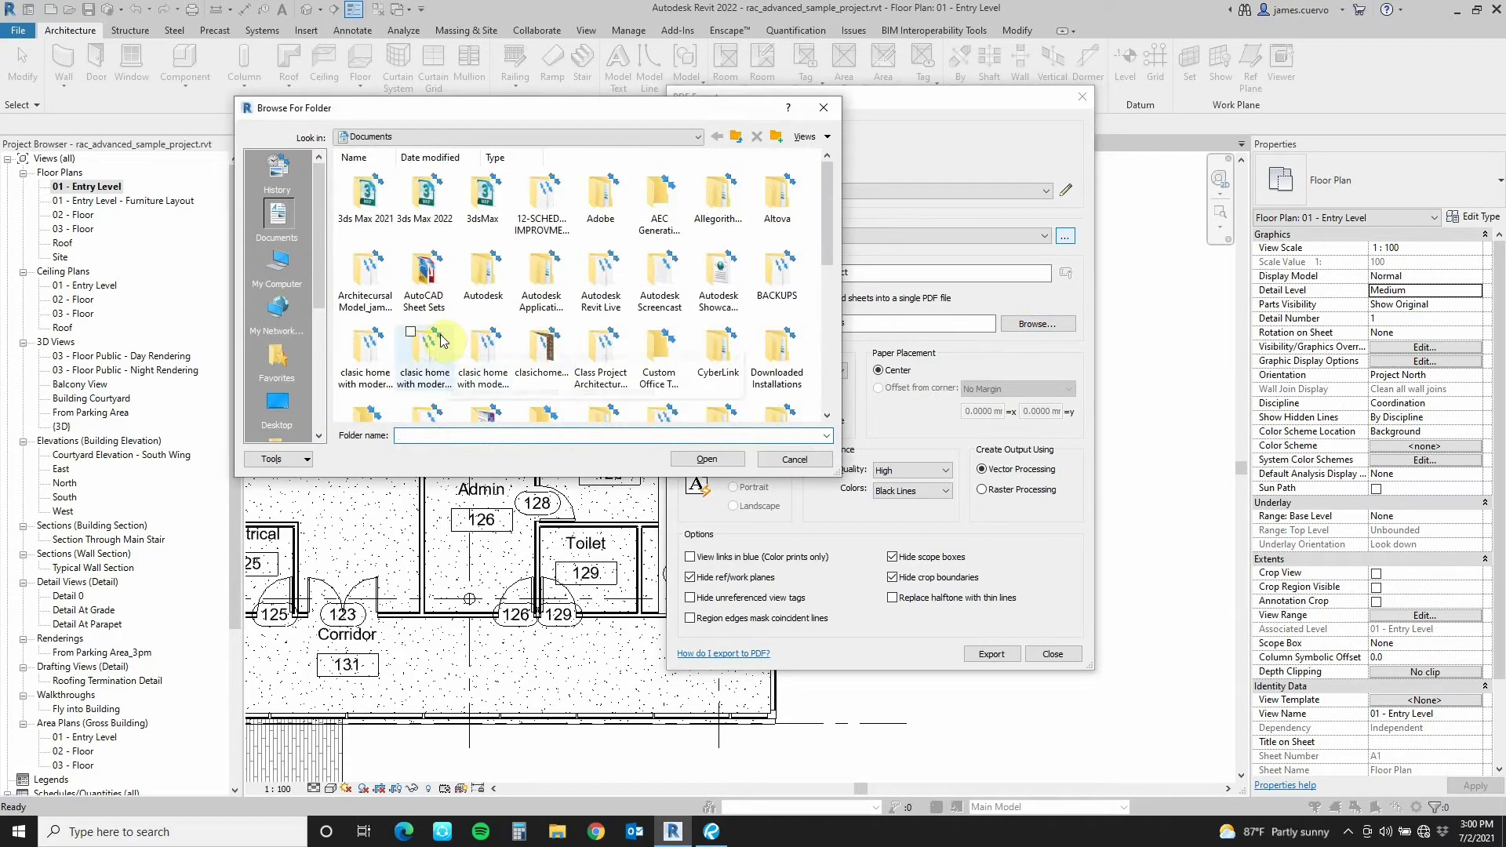
pyautogui.click(697, 138)
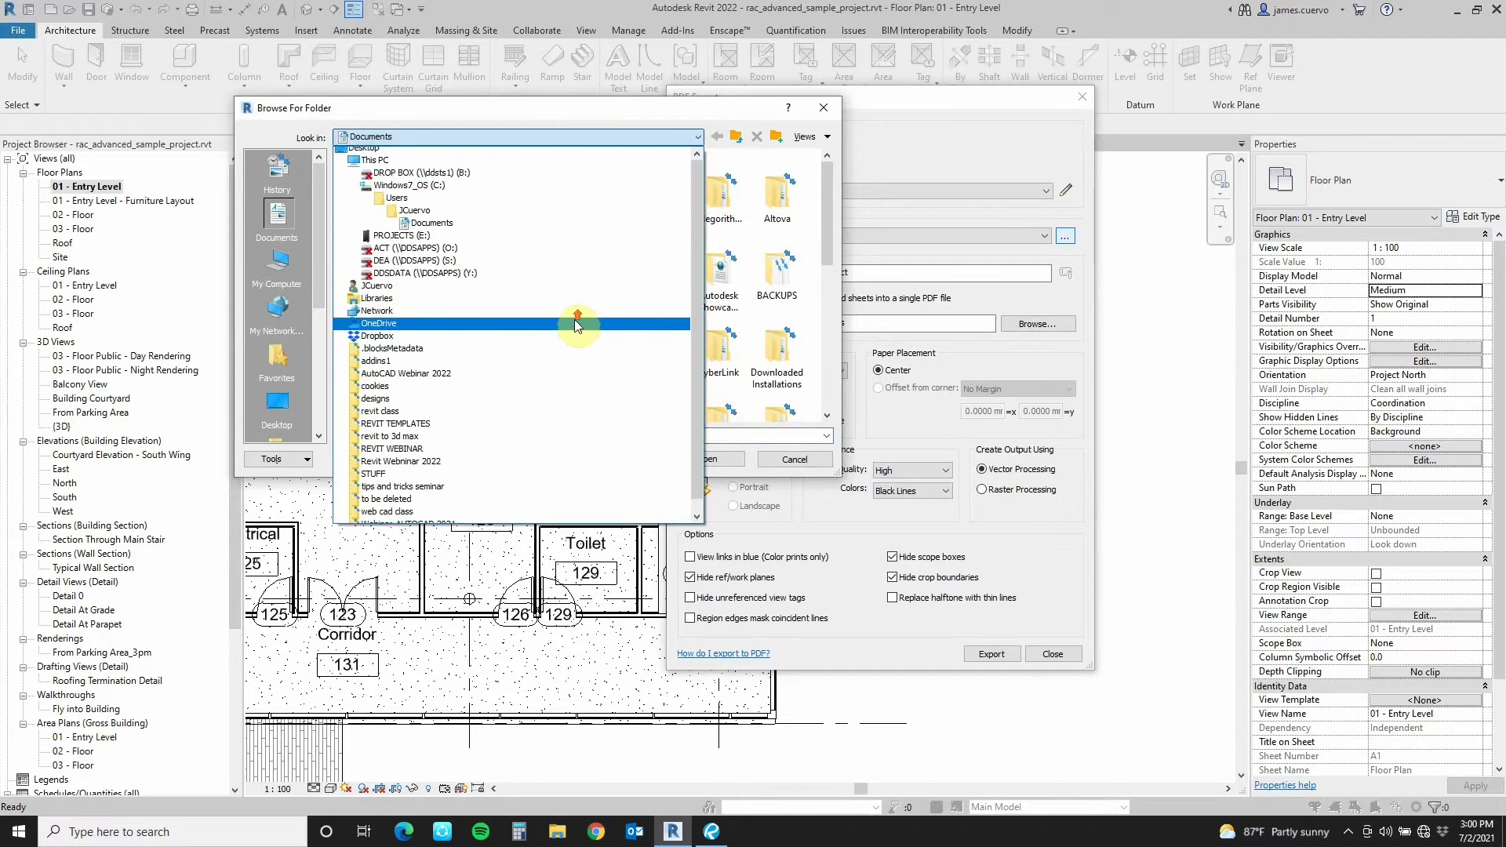
pyautogui.click(357, 165)
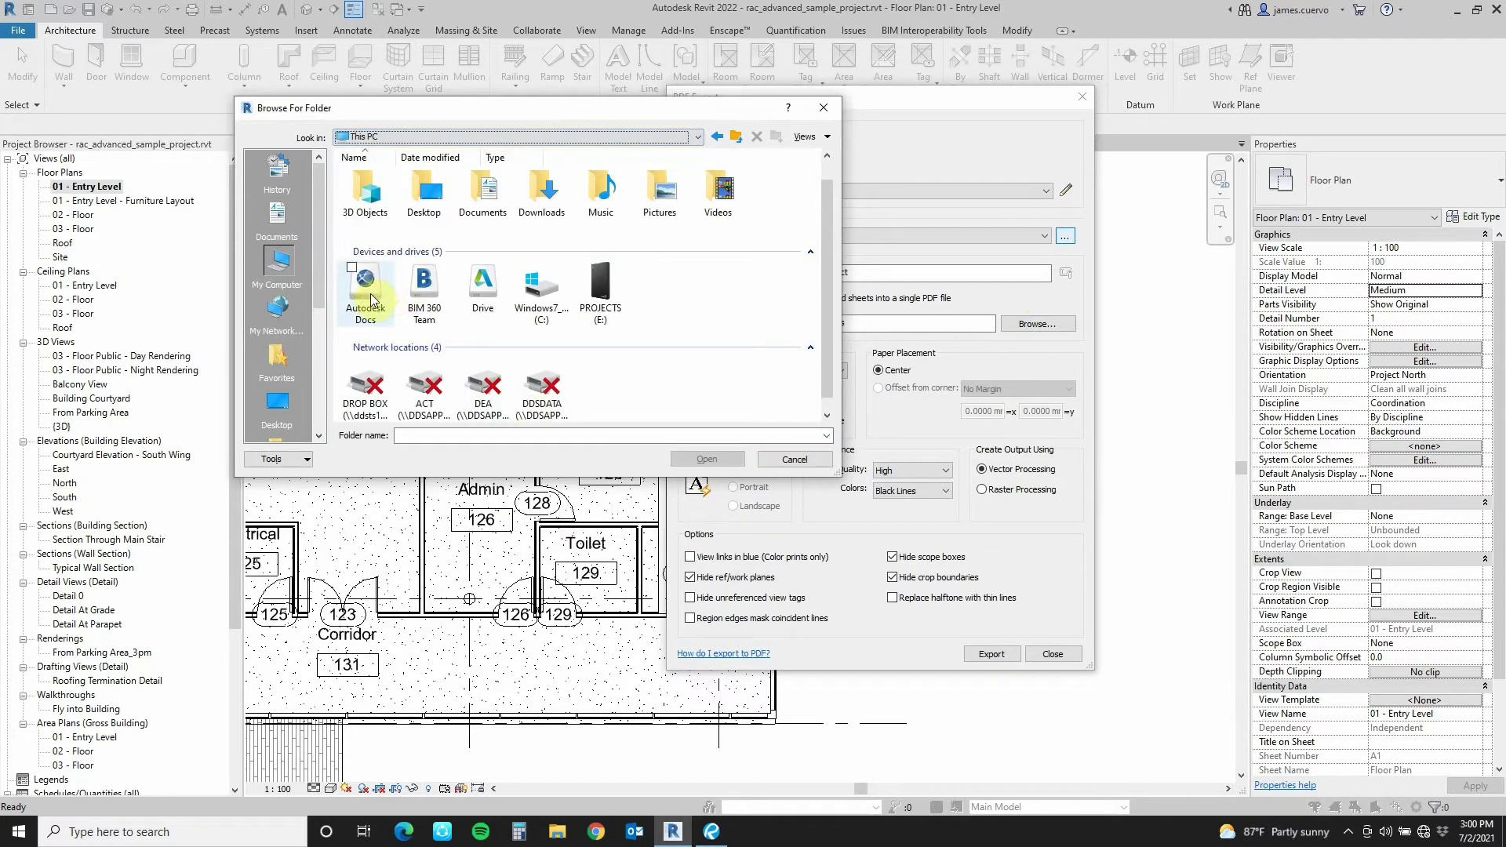
pyautogui.doubleClick(371, 297)
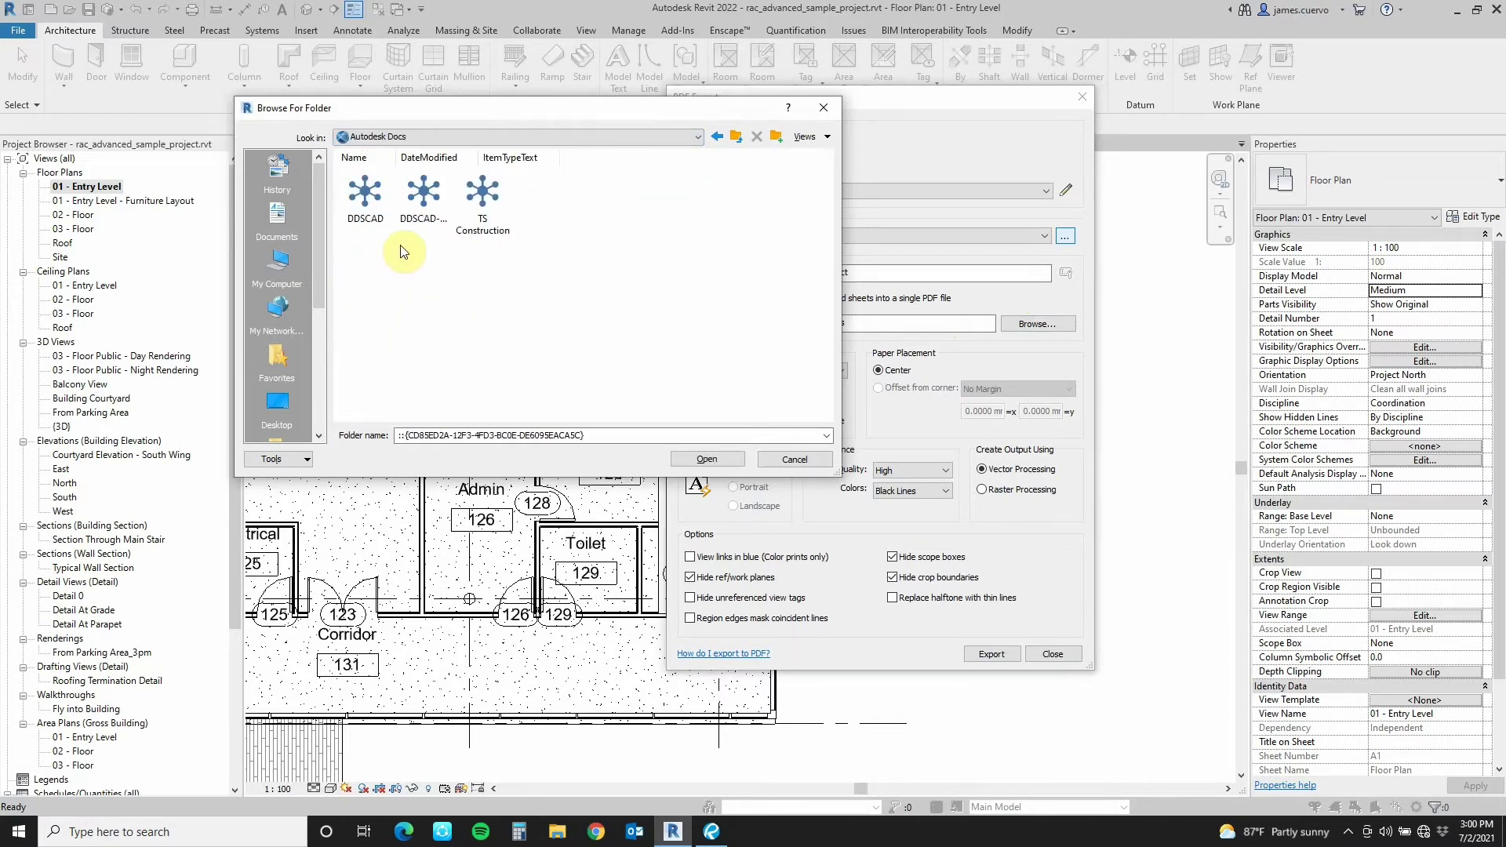
pyautogui.doubleClick(413, 221)
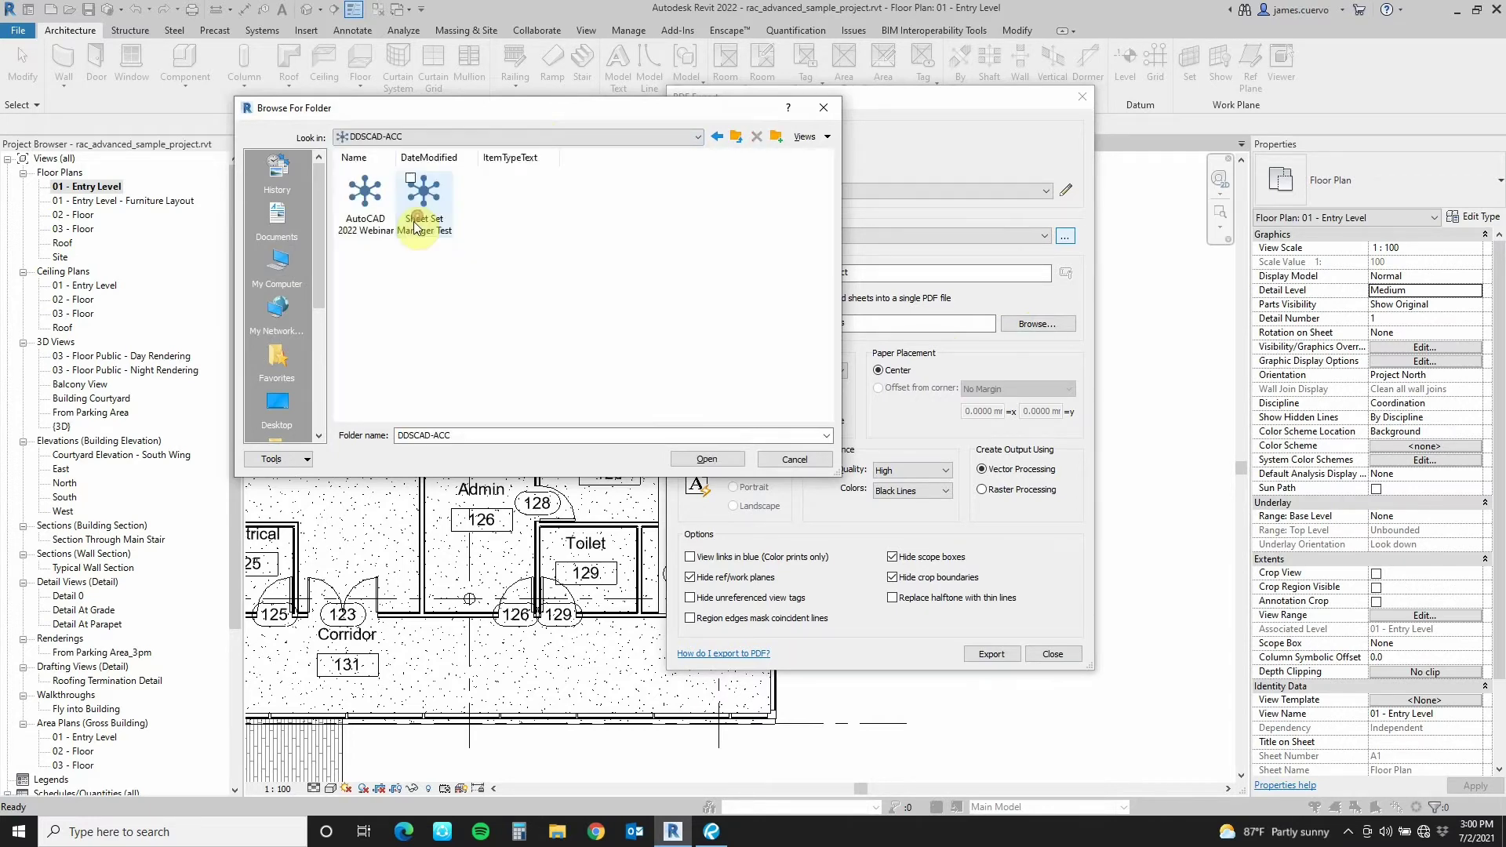
pyautogui.doubleClick(360, 230)
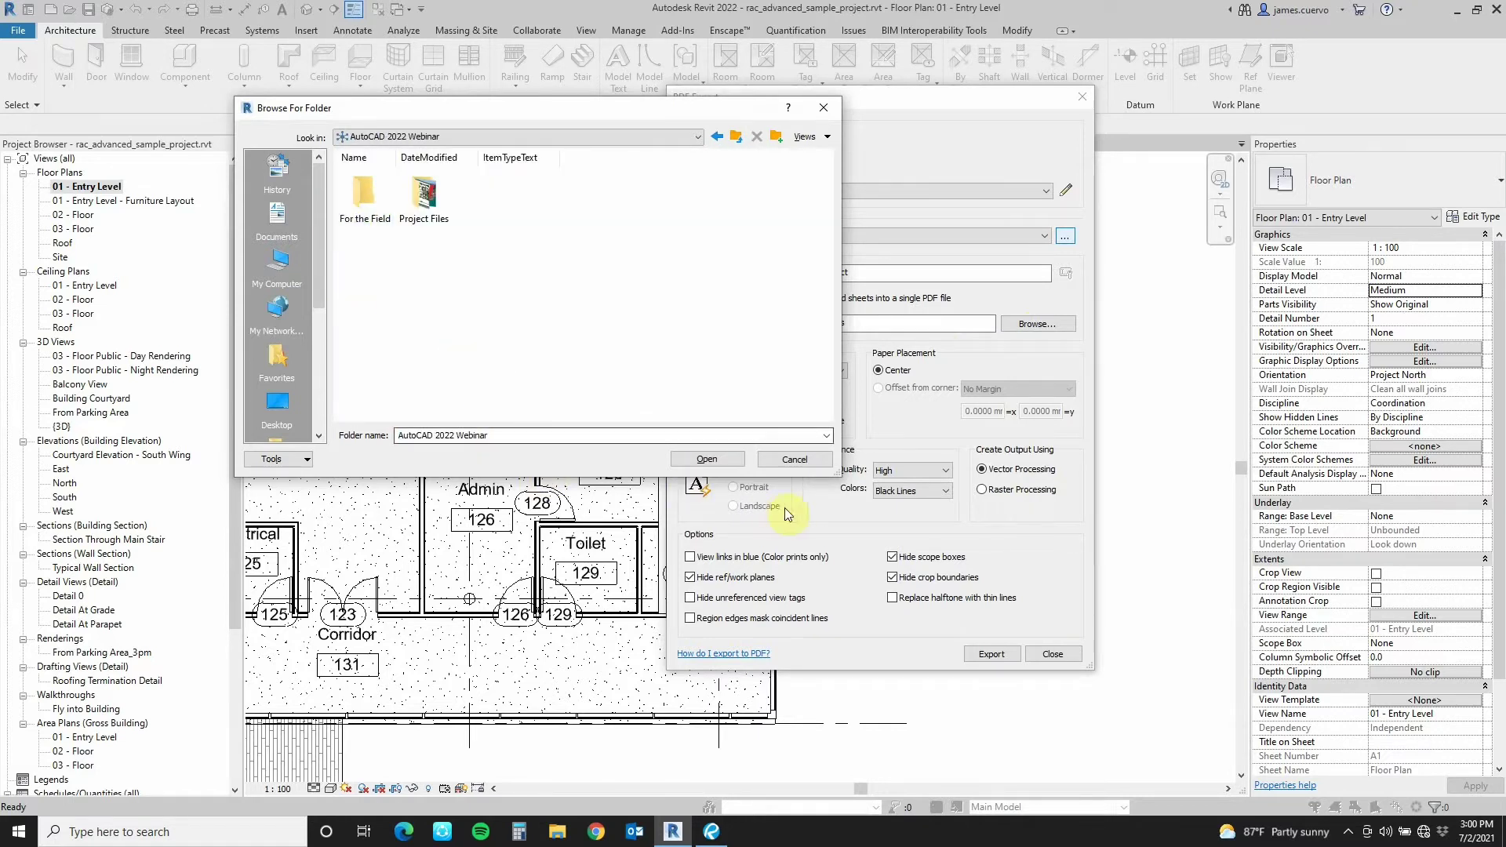
pyautogui.click(788, 459)
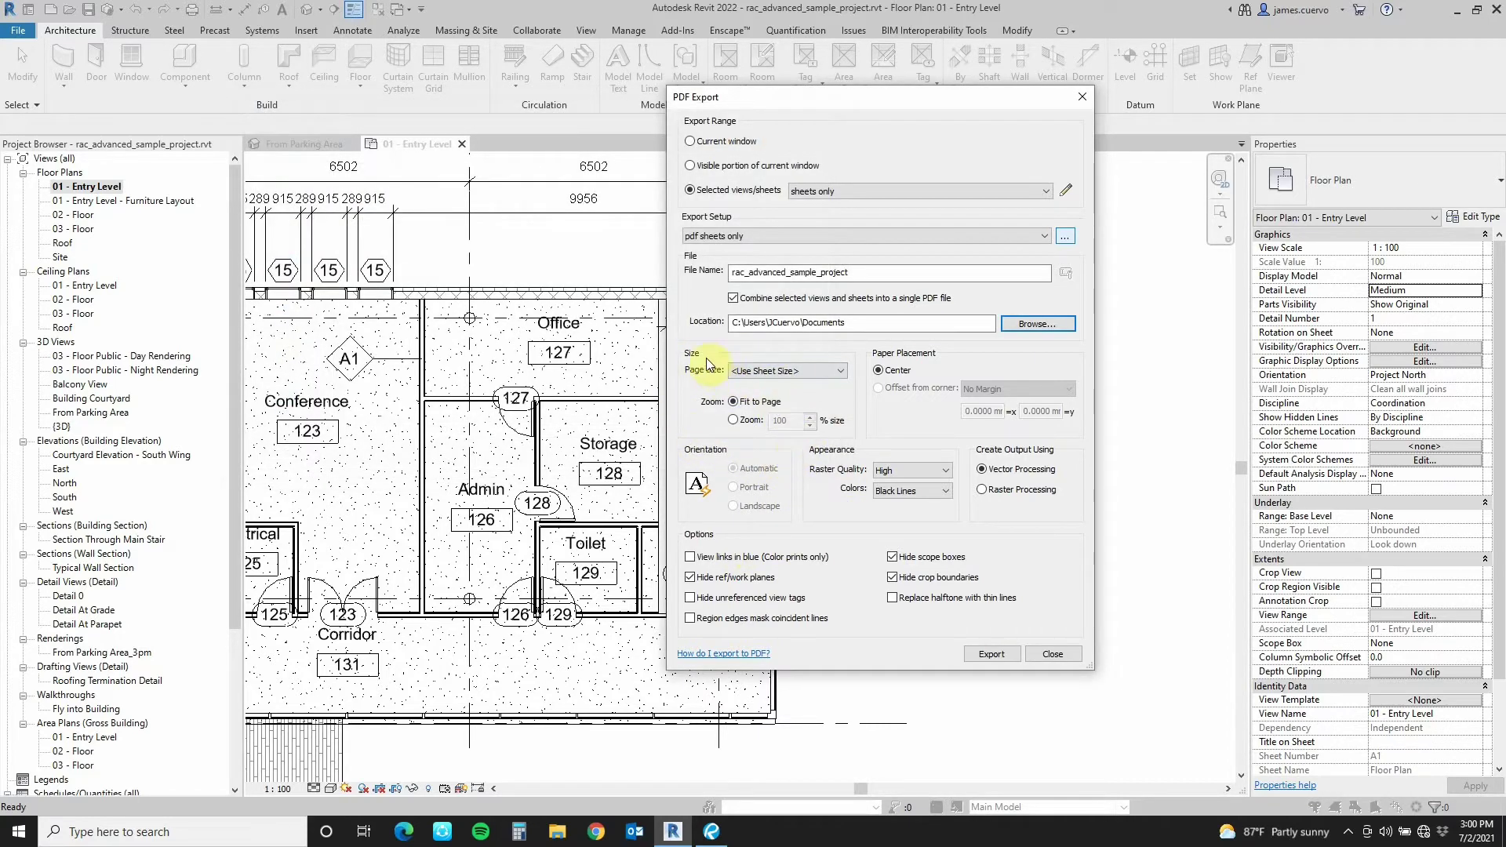
pyautogui.click(833, 373)
pyautogui.click(848, 375)
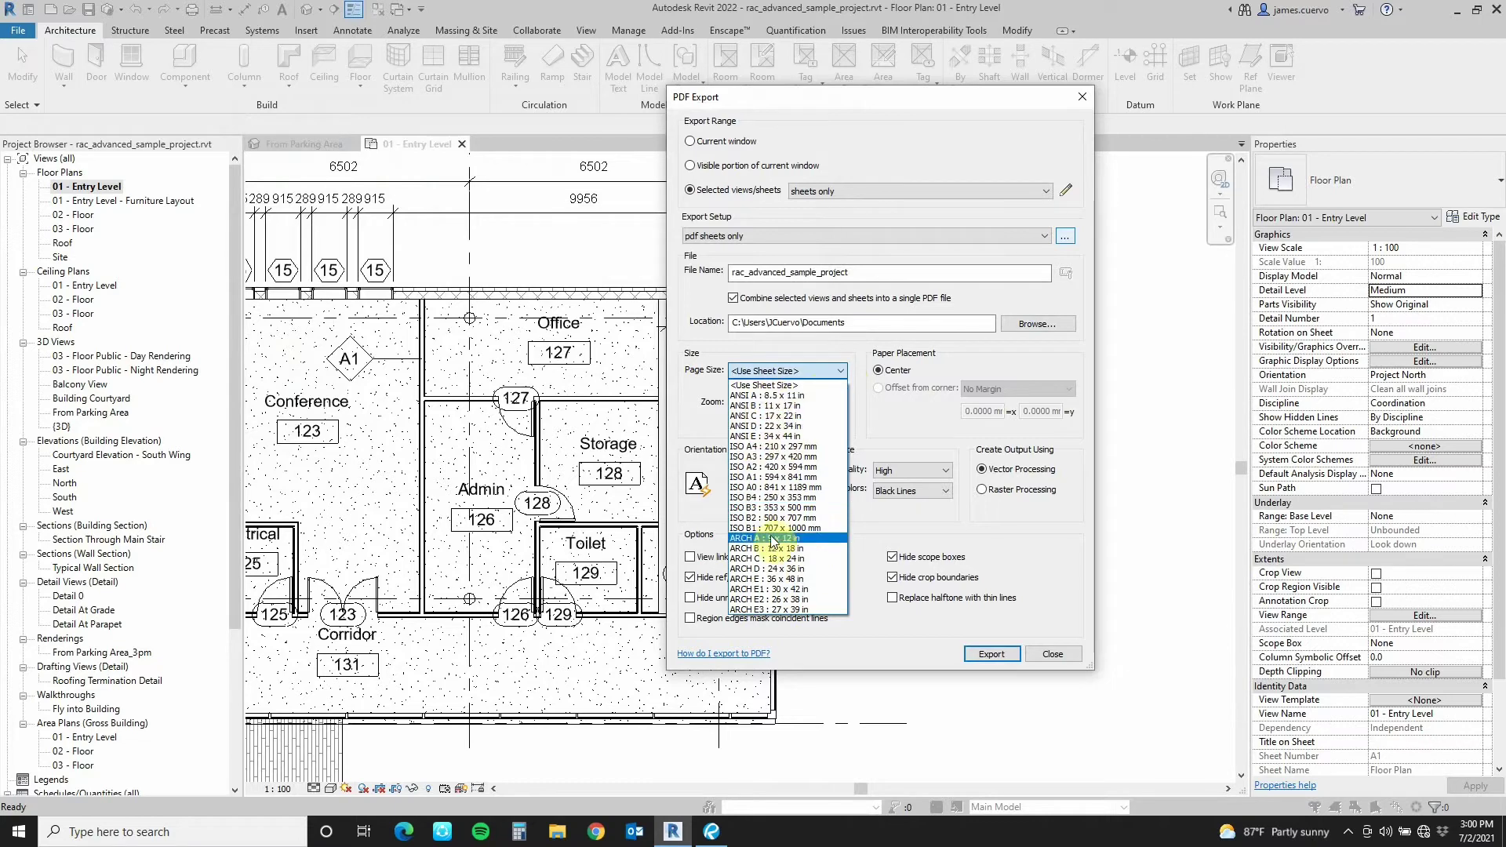
pyautogui.click(783, 385)
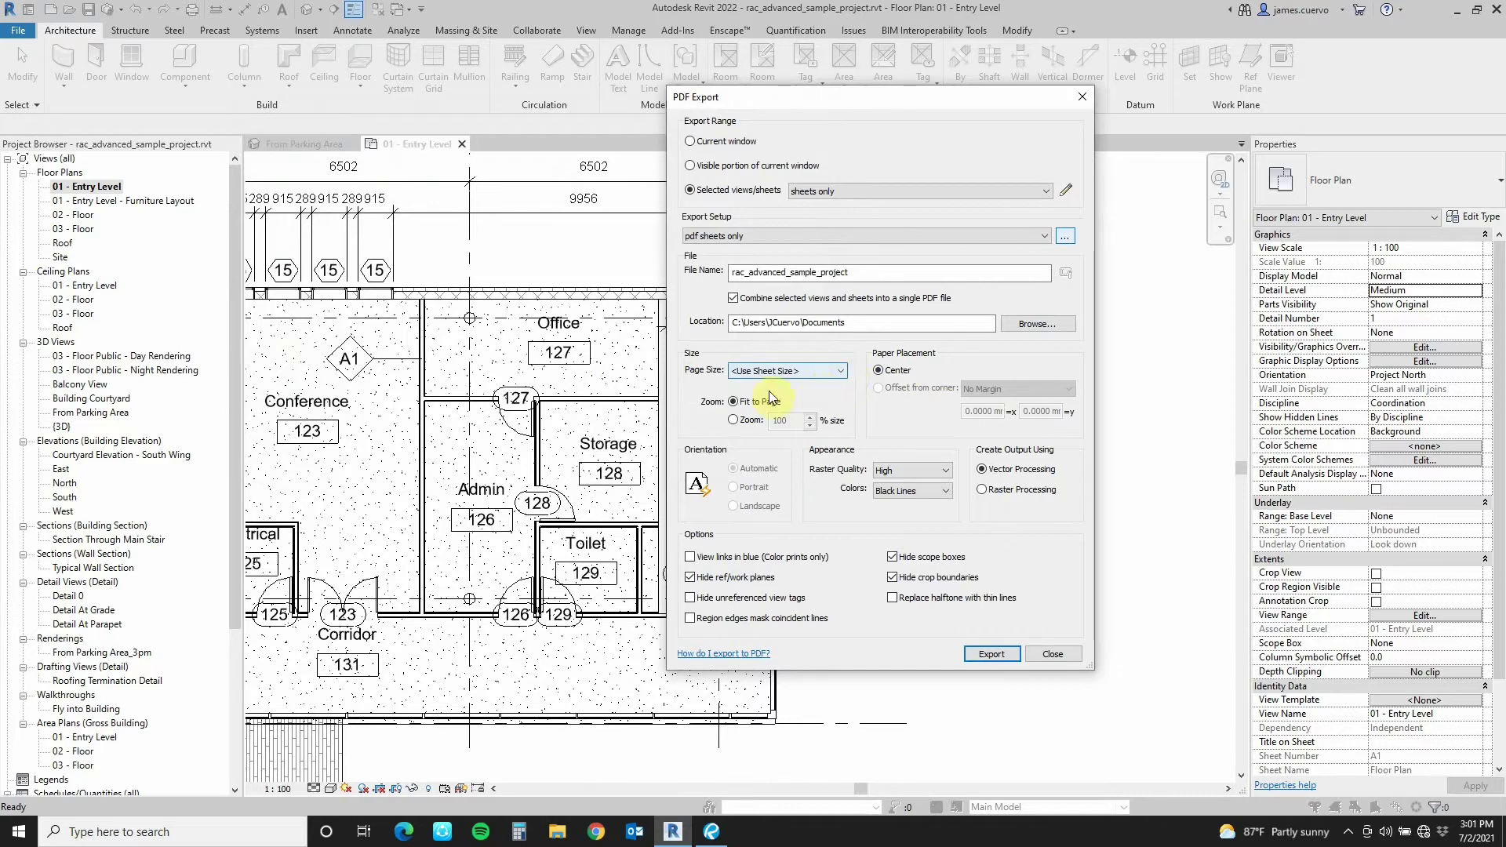
pyautogui.click(836, 371)
pyautogui.click(843, 363)
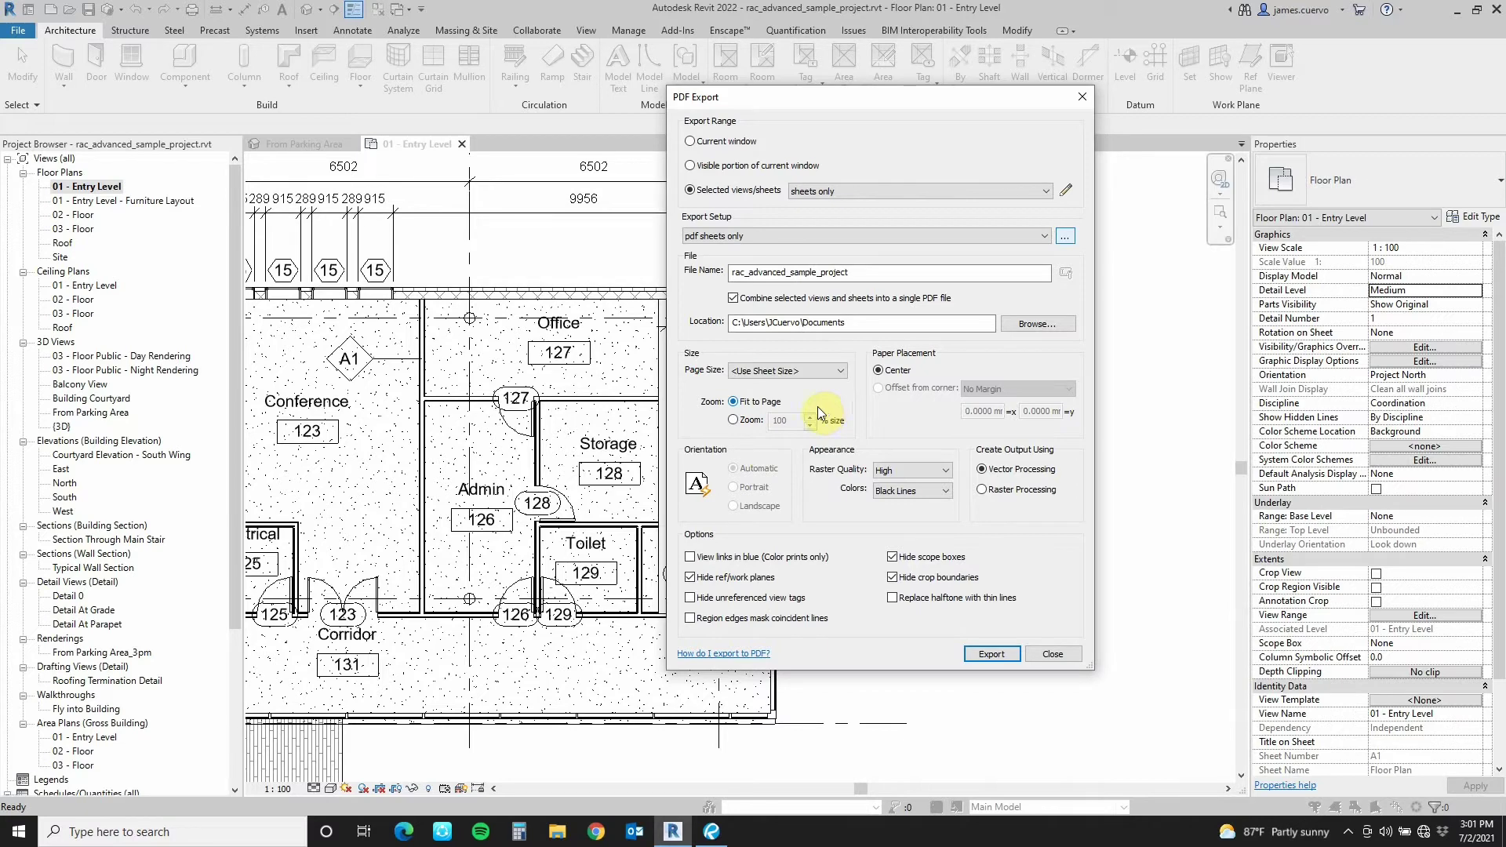
# Switch the Size option from Fit to Page to Zoom at 100%.
pyautogui.click(733, 421)
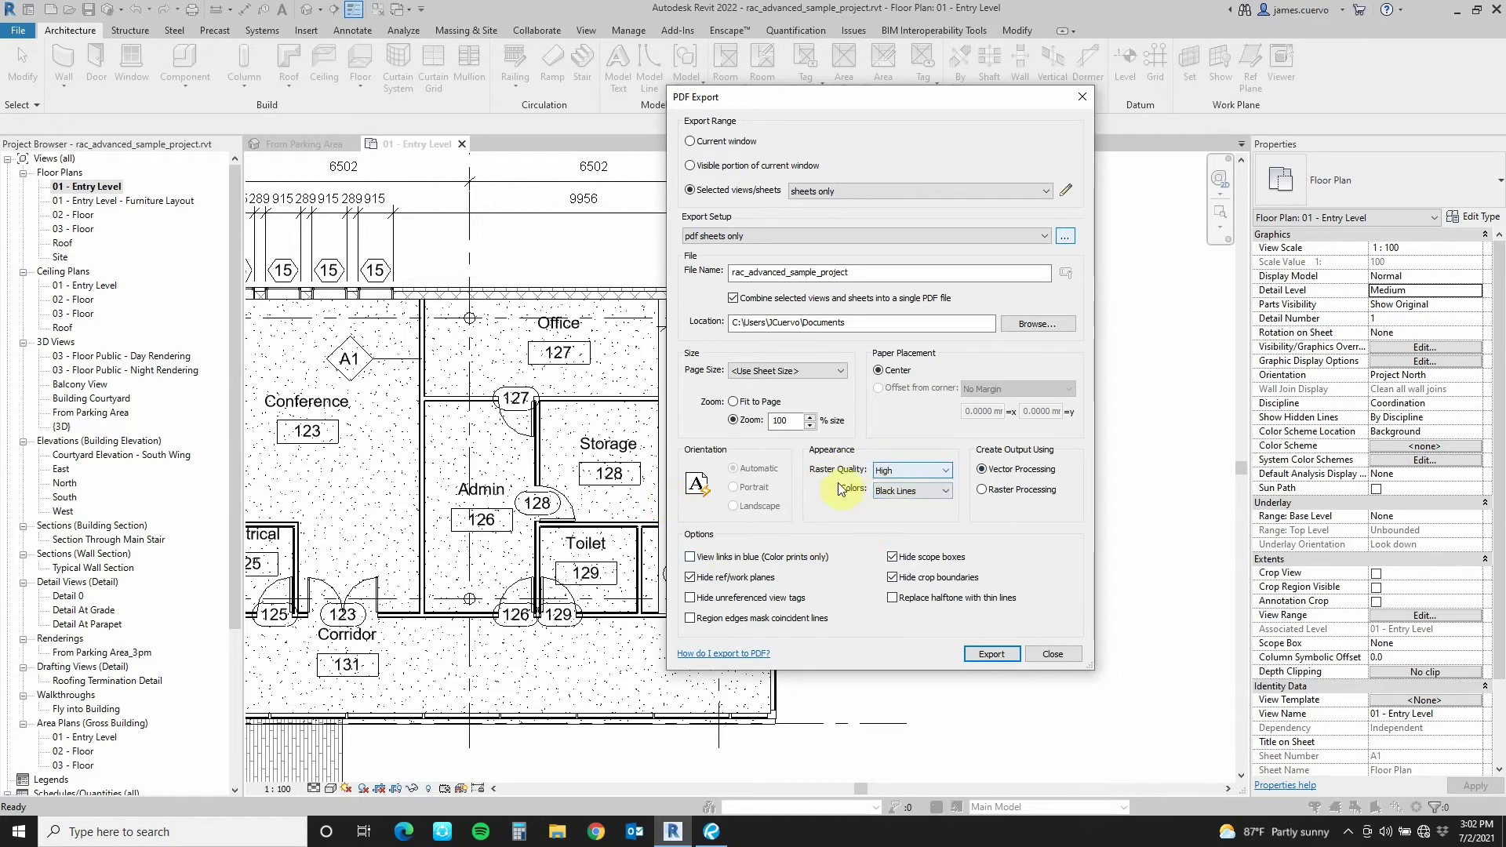
pyautogui.click(924, 492)
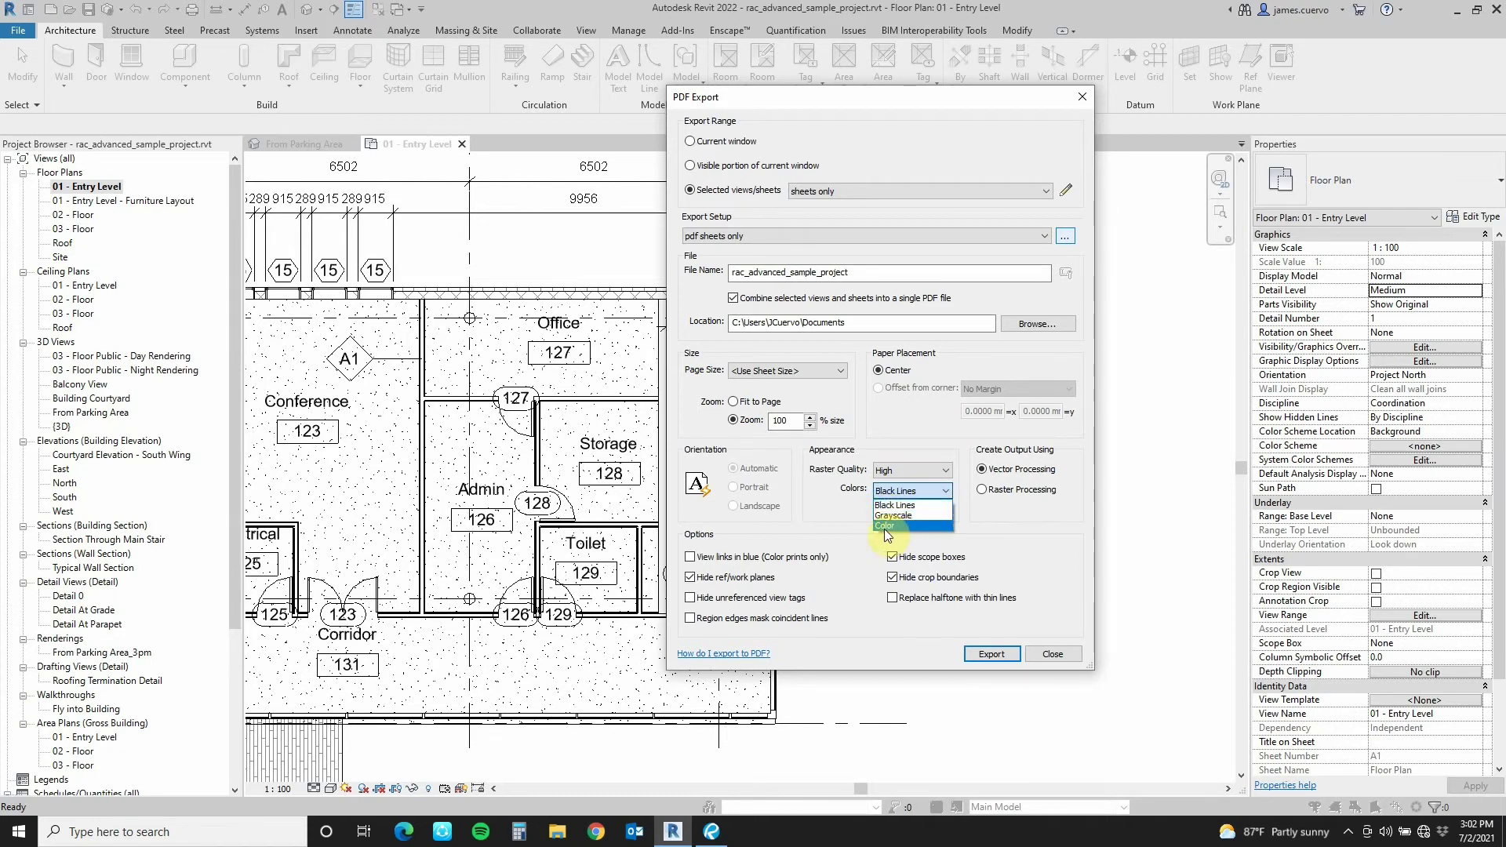
pyautogui.click(849, 568)
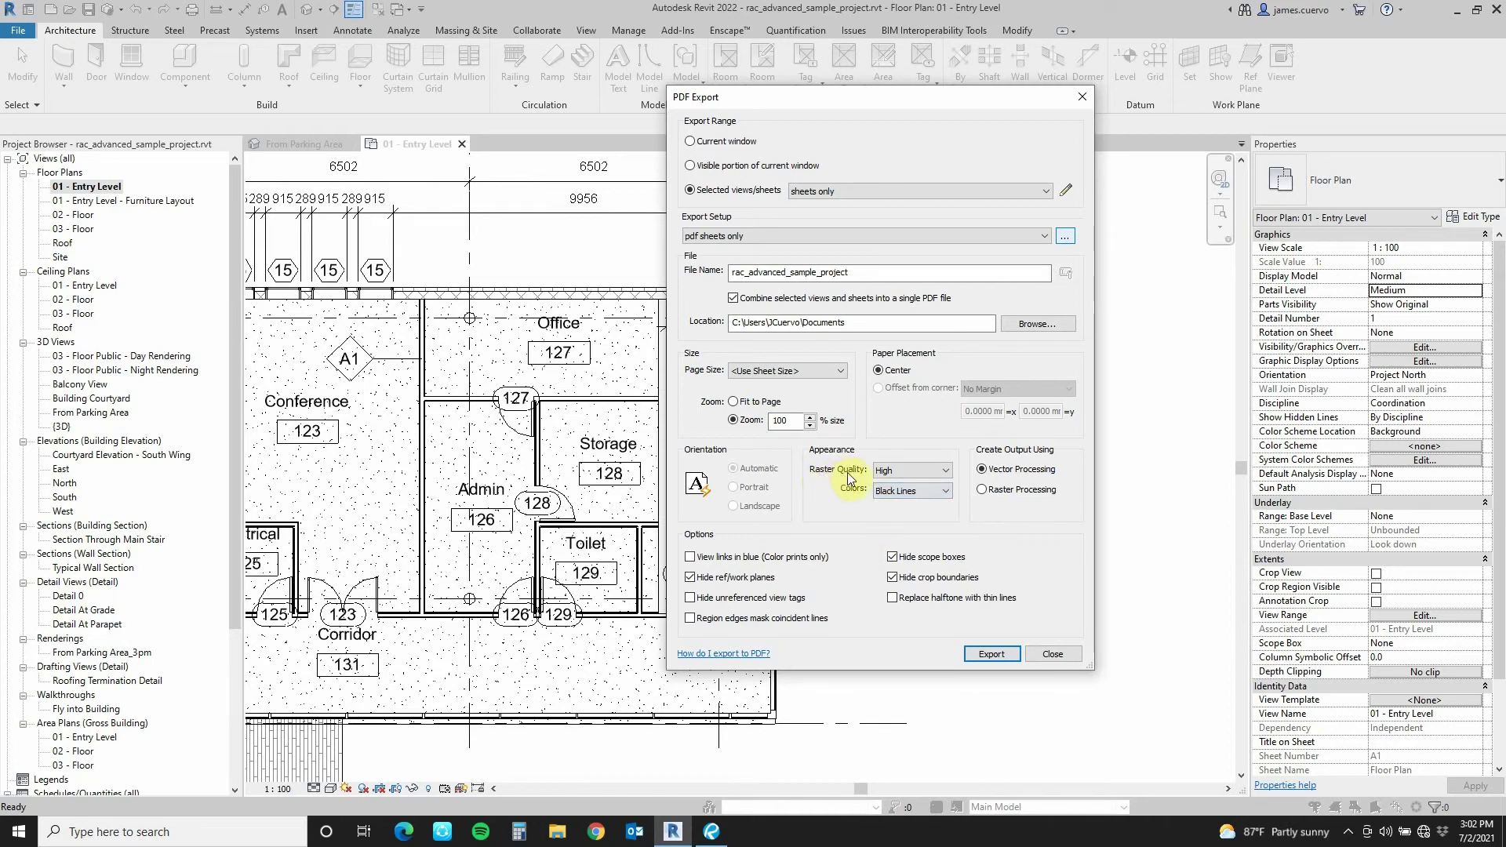
pyautogui.click(908, 469)
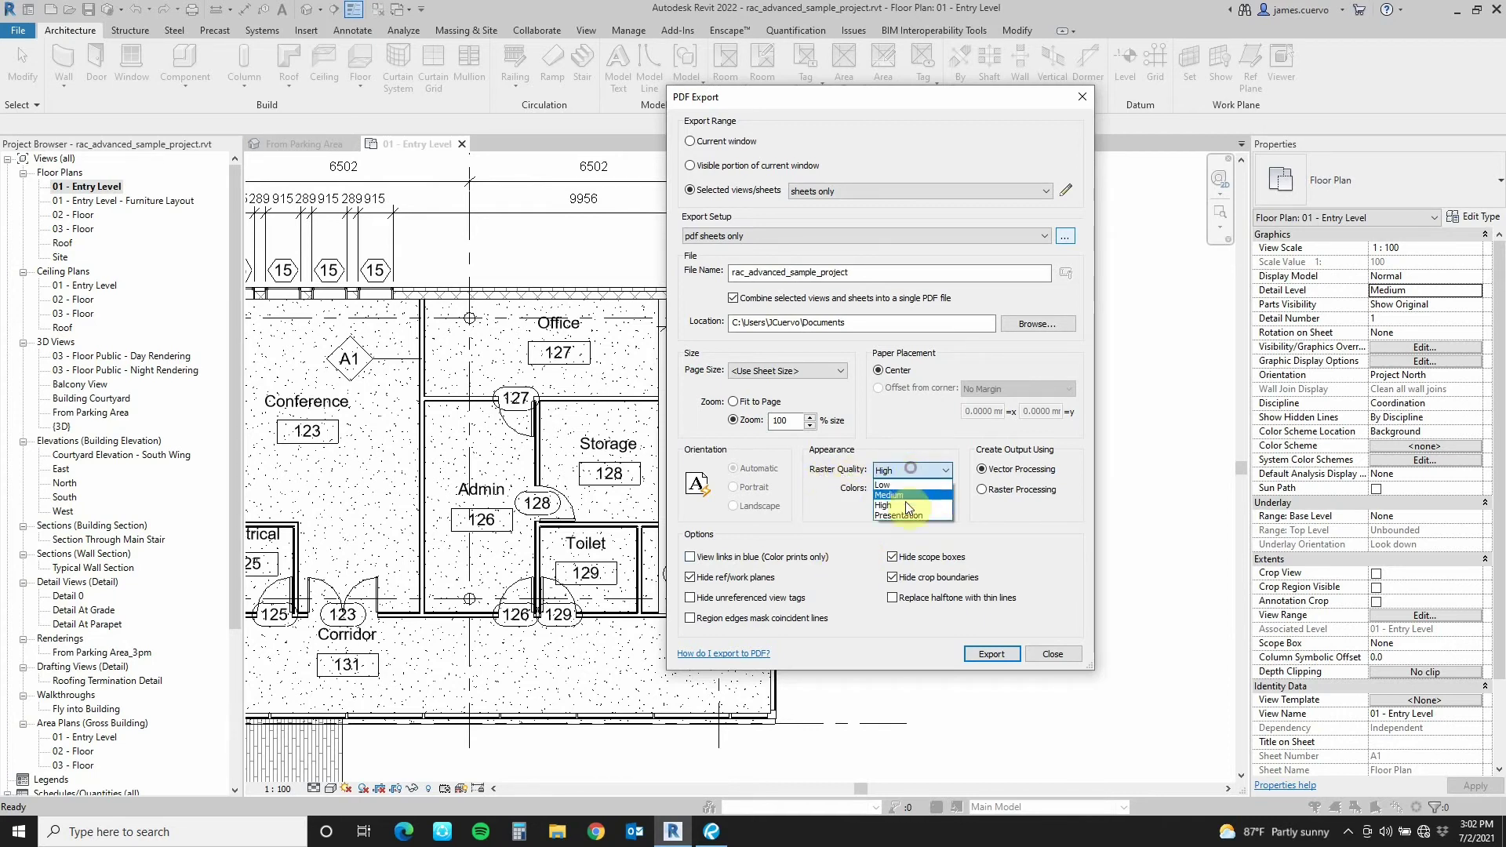
pyautogui.click(983, 536)
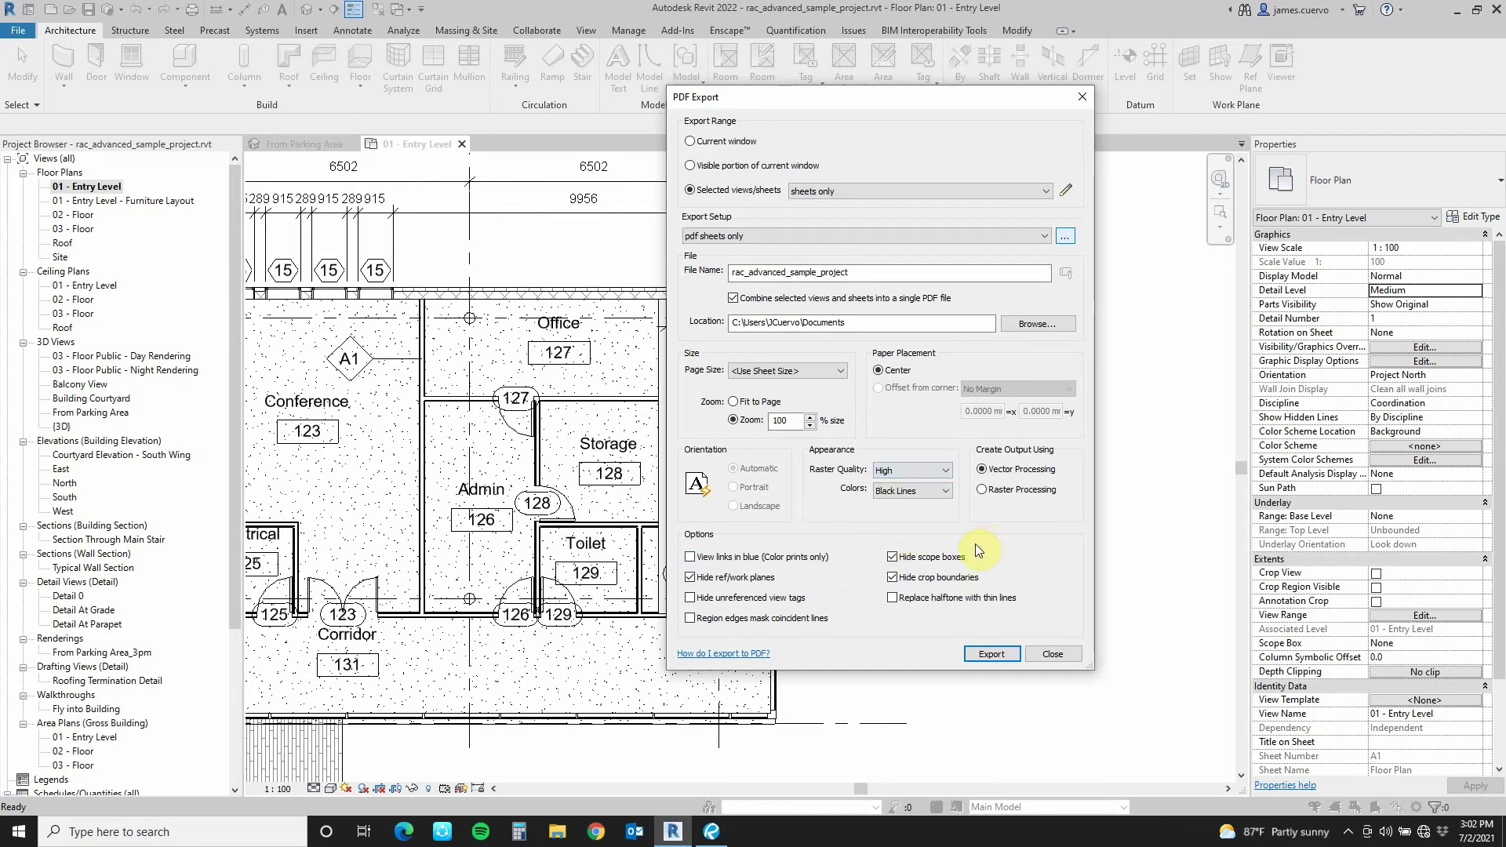